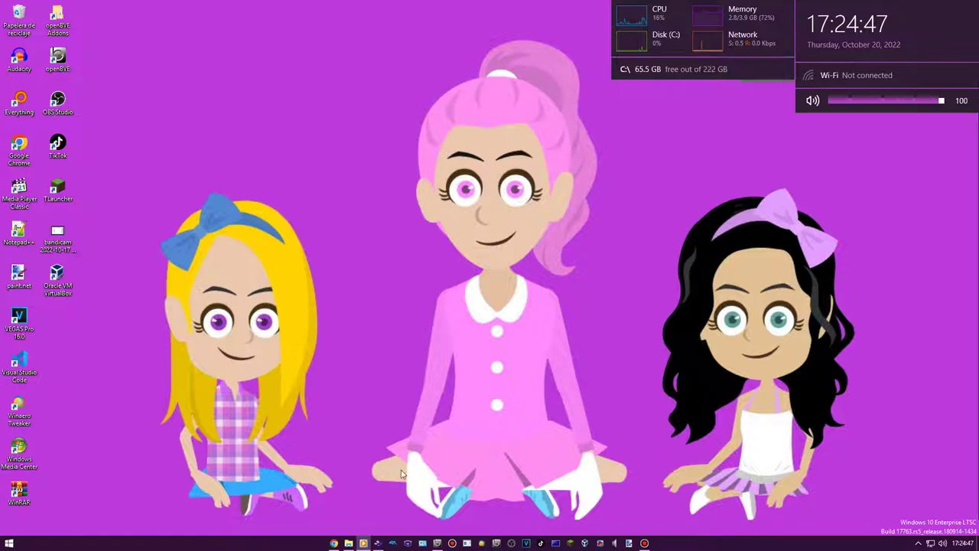
- Open the About Windows dialog showing version 1809 and move it to the screen centre
left_click(468, 542)
left_click_drag(70, 32, 434, 276)
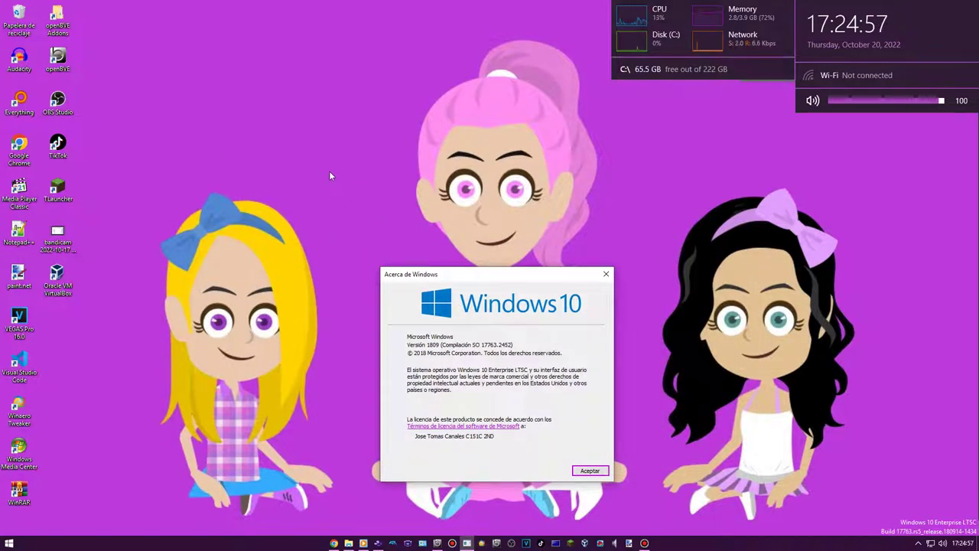
- Dismiss the About Windows dialog and permanently empty the Recycle Bin
left_click(590, 470)
right_click(23, 18)
left_click(72, 38)
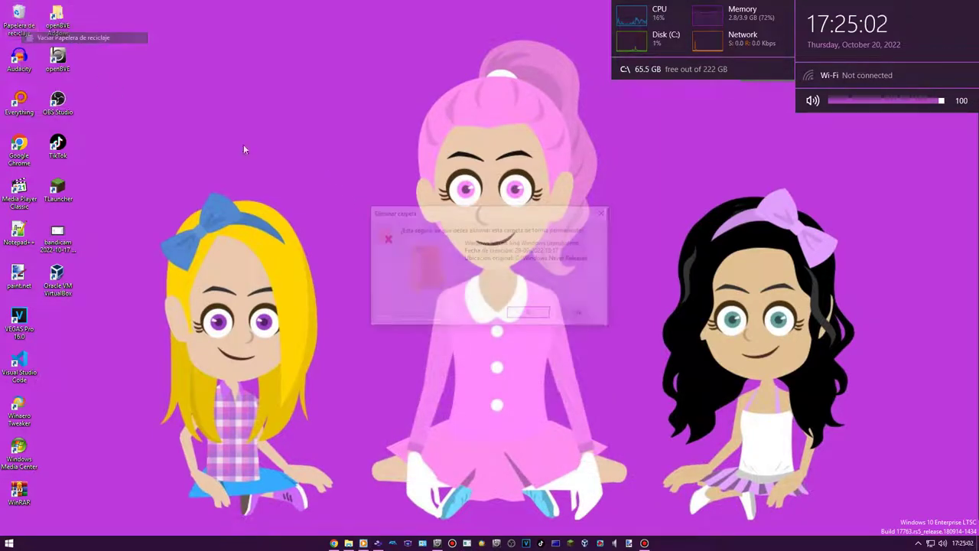
left_click(527, 312)
- View This PC's system properties from the Start menu, then close the System window
left_click(11, 543)
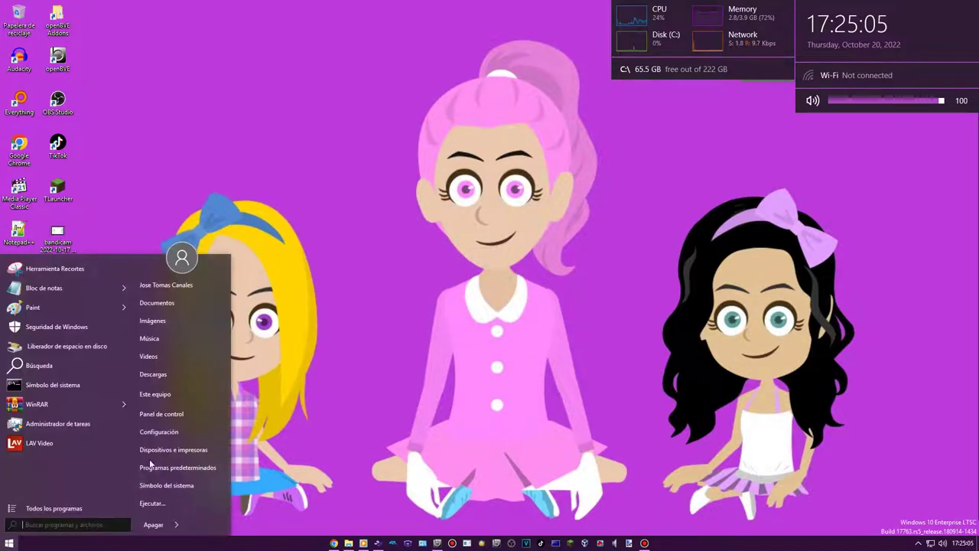
right_click(148, 400)
left_click(188, 509)
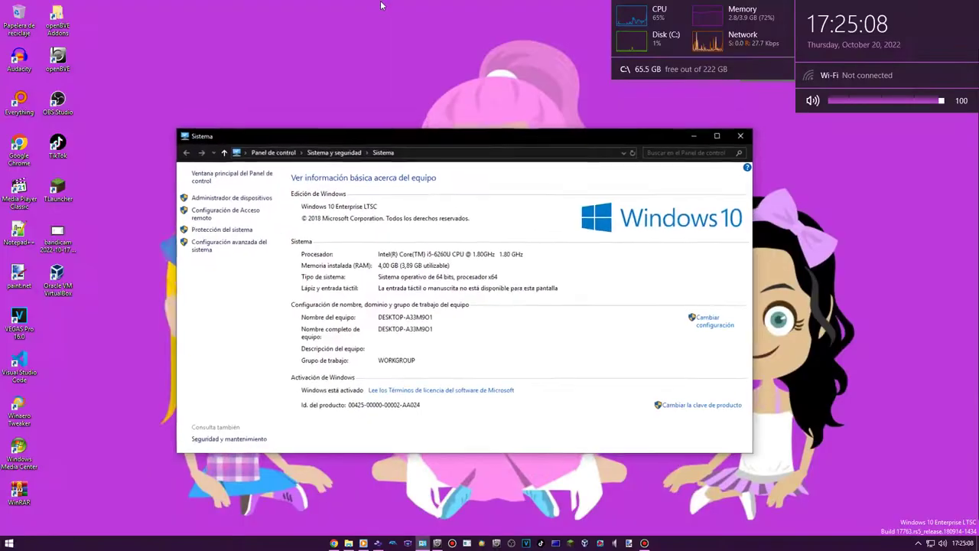
left_click_drag(430, 139, 480, 151)
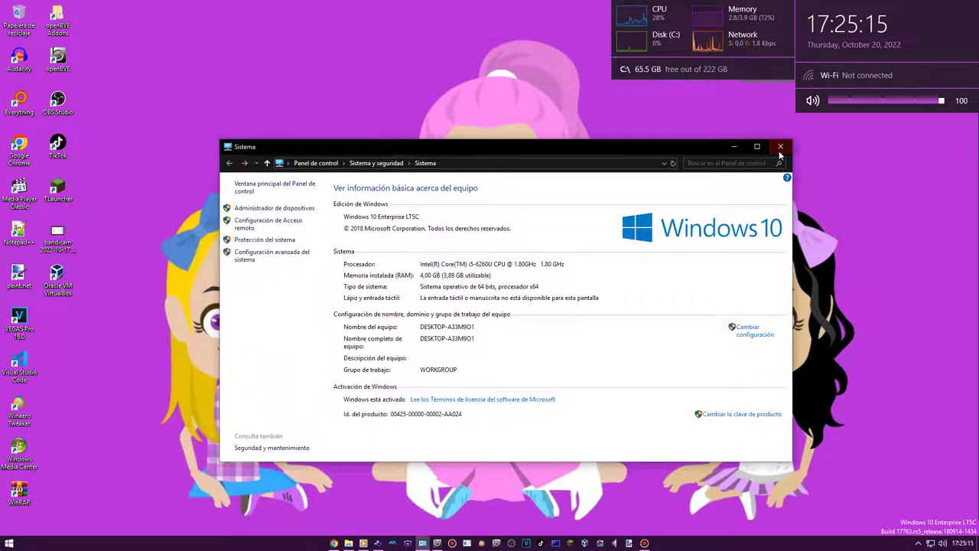
left_click(779, 148)
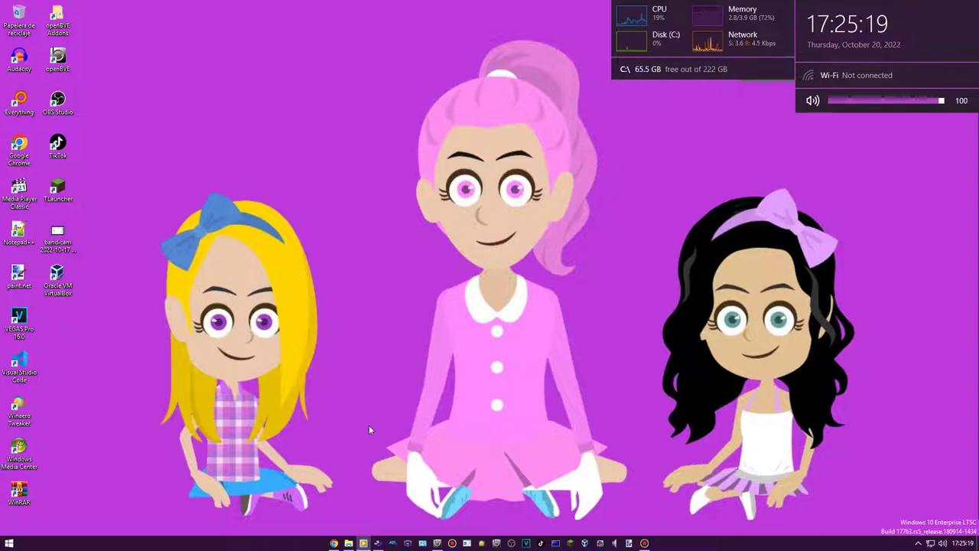
left_click(468, 543)
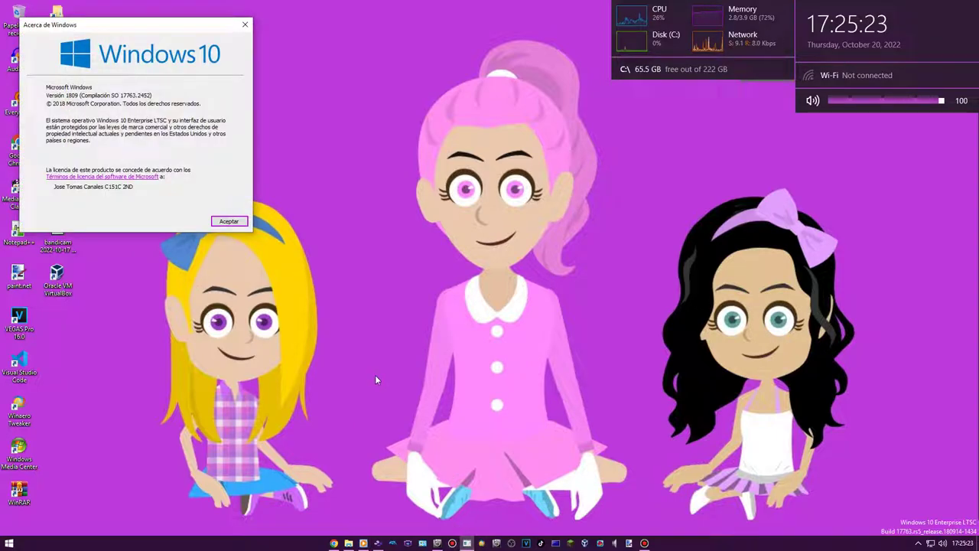
left_click_drag(135, 30, 504, 288)
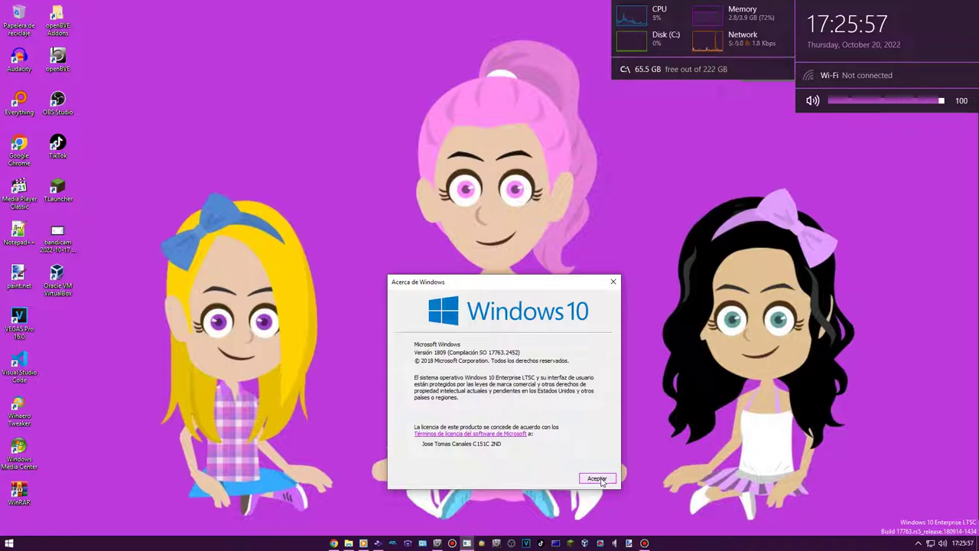
left_click(597, 479)
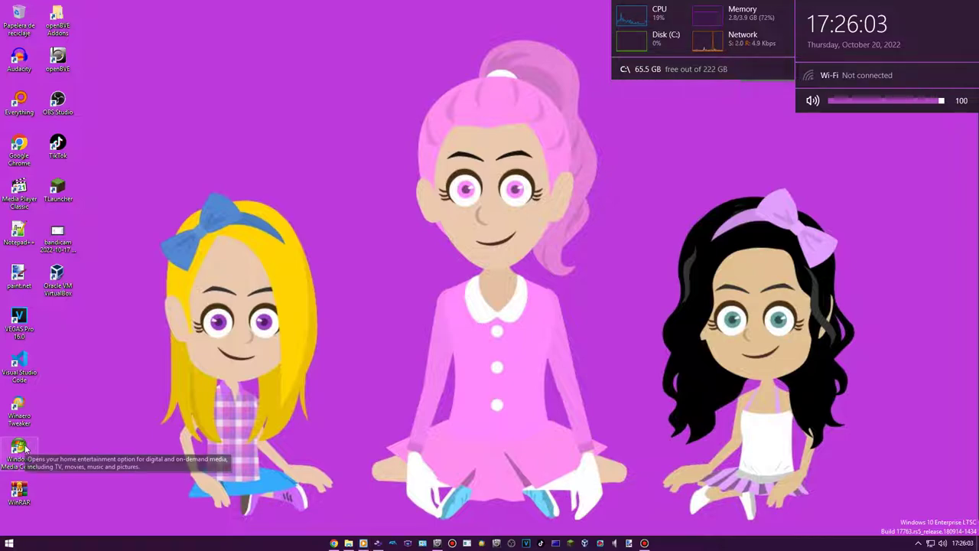
- Open This PC in a maximized File Explorer window and enter Disco local (C:)
key("super")
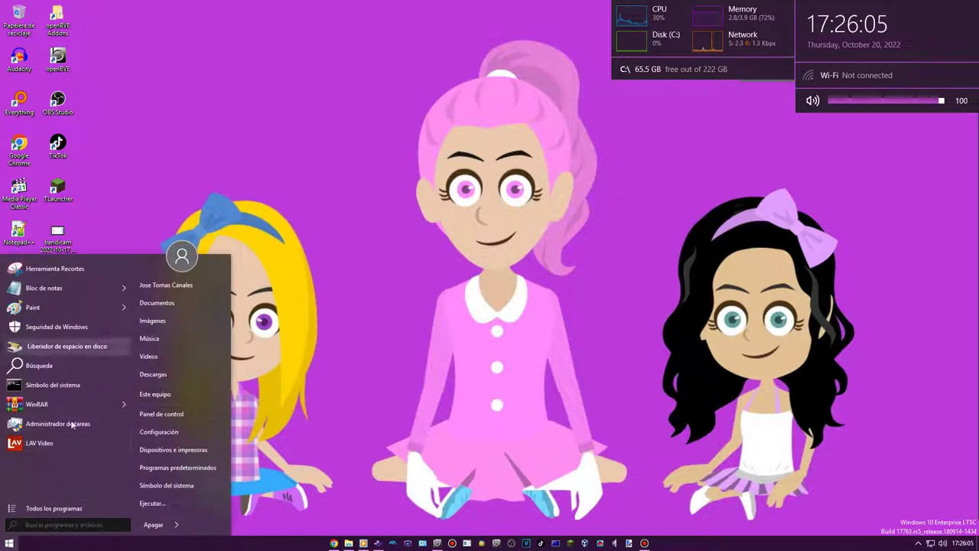
left_click(171, 393)
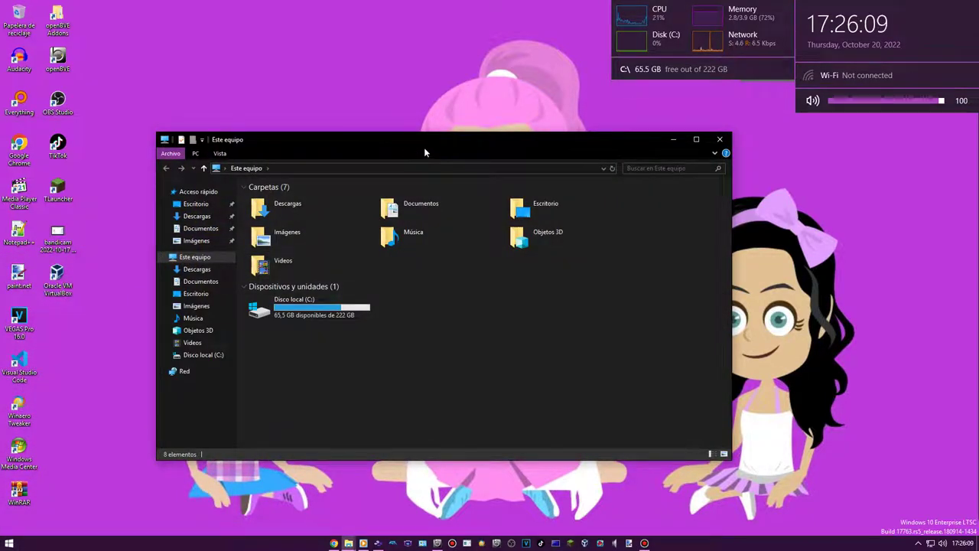
left_click_drag(432, 147, 490, 145)
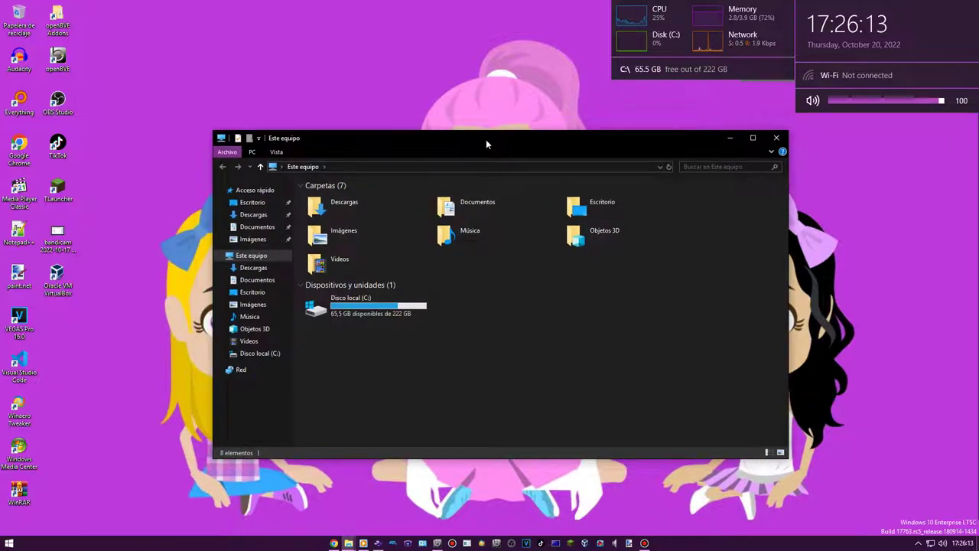
double_click(485, 142)
double_click(210, 147)
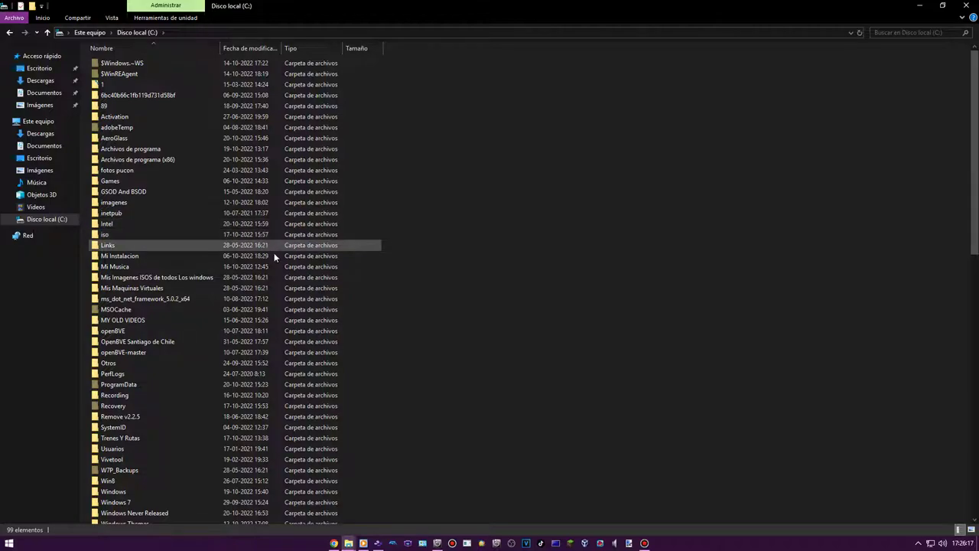
- Open the Windows Never Released folder on the C: drive
scroll(274, 253, "down", 5)
double_click(209, 359)
scroll(209, 361, "down", 10)
scroll(208, 361, "down", 6)
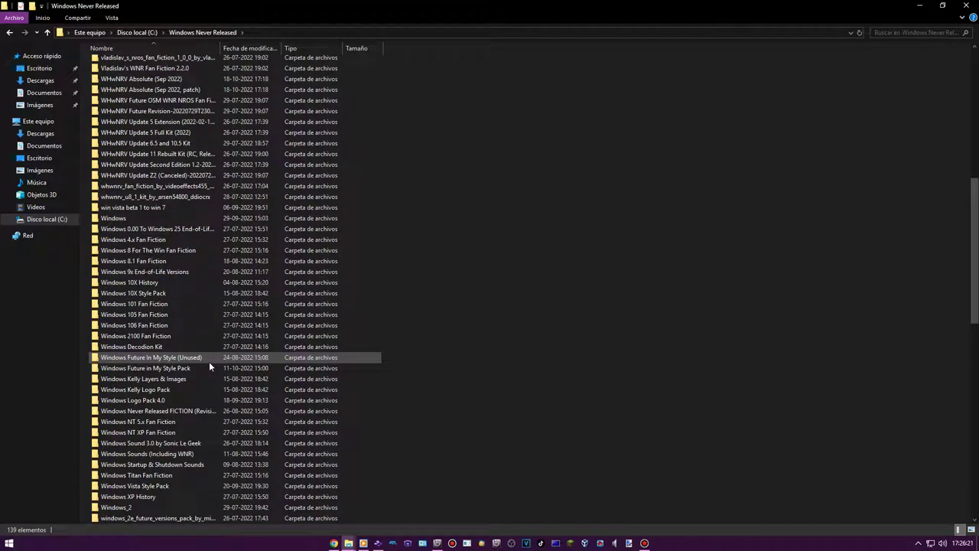
scroll(209, 361, "up", 12)
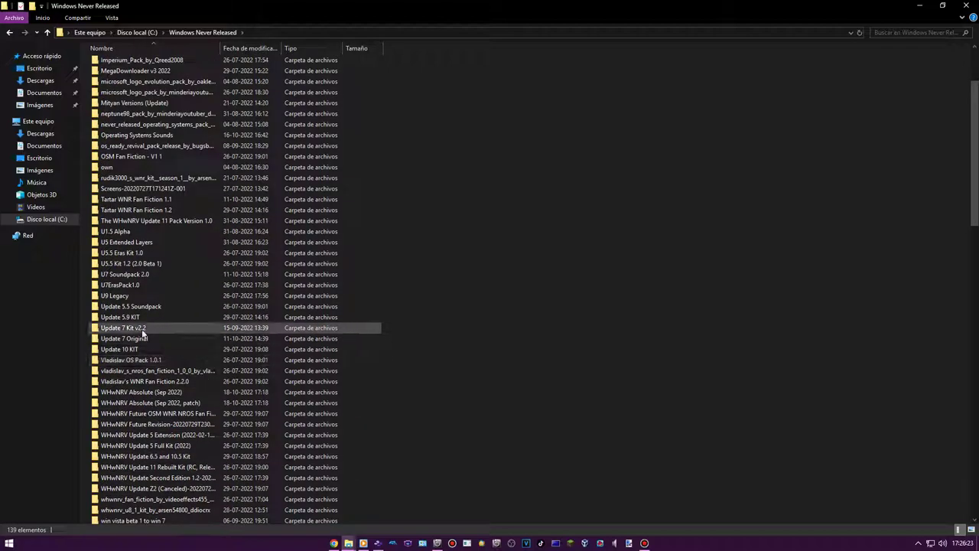
- Open Update 7 Kit v2.2 › Pictures › Future and browse its screenshot thumbnails
double_click(140, 329)
double_click(107, 73)
left_click(158, 101)
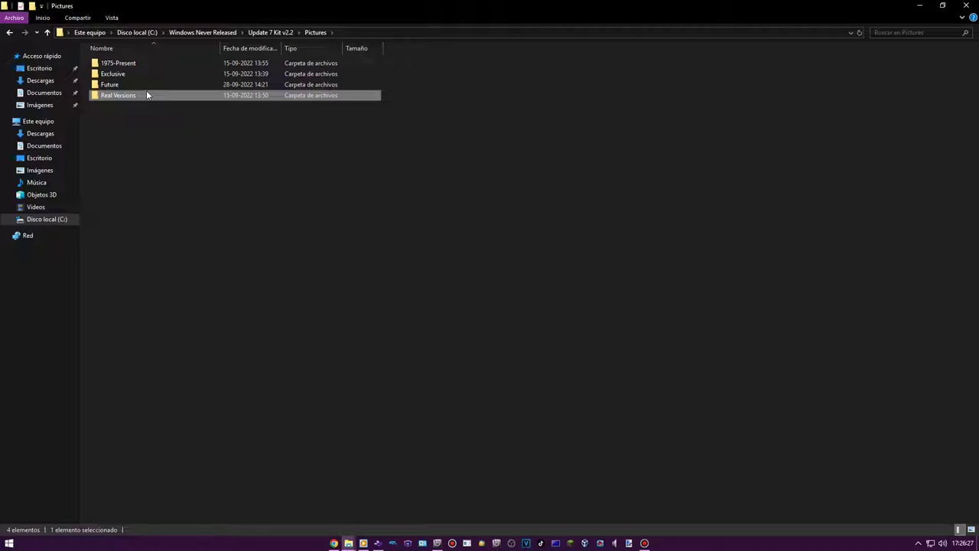
double_click(143, 87)
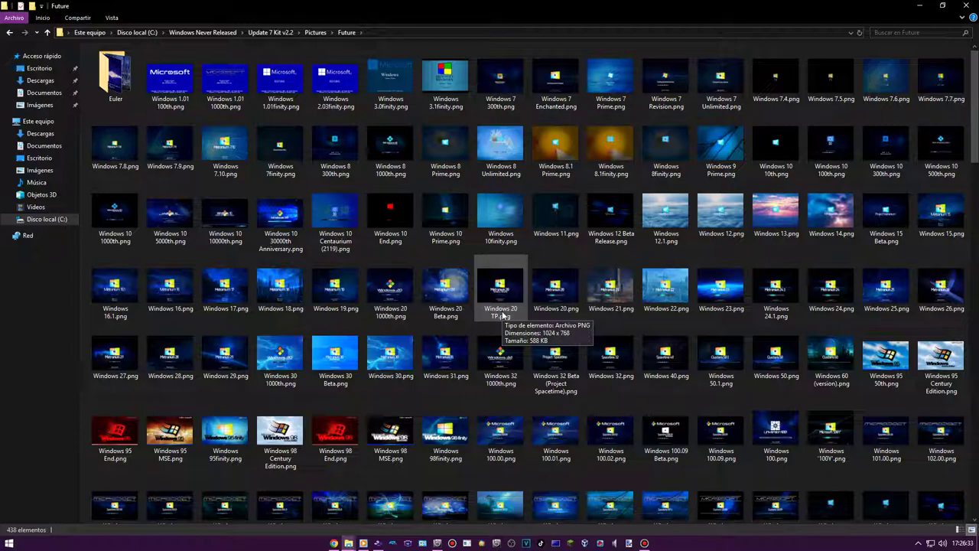
scroll(502, 315, "down", 20)
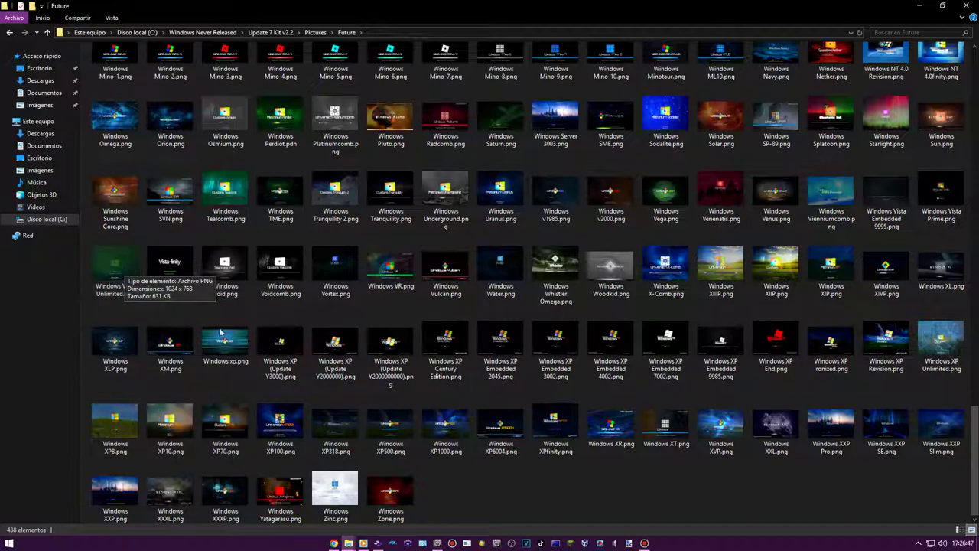
scroll(454, 375, "up", 3)
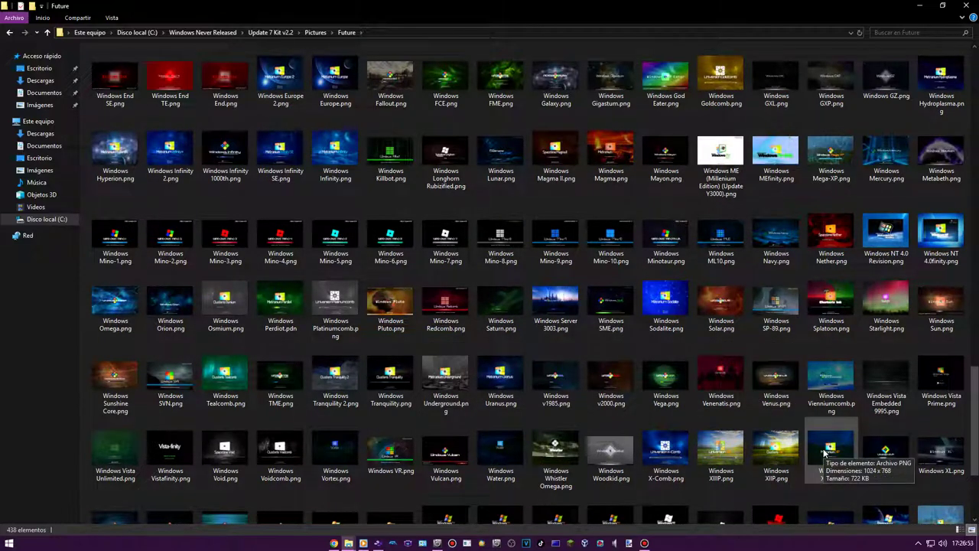
scroll(546, 386, "up", 5)
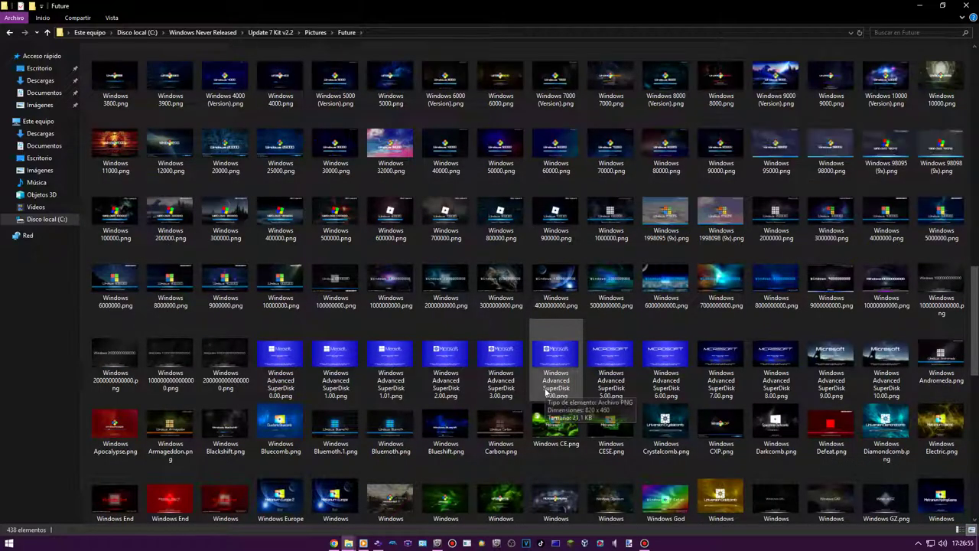
scroll(546, 392, "up", 15)
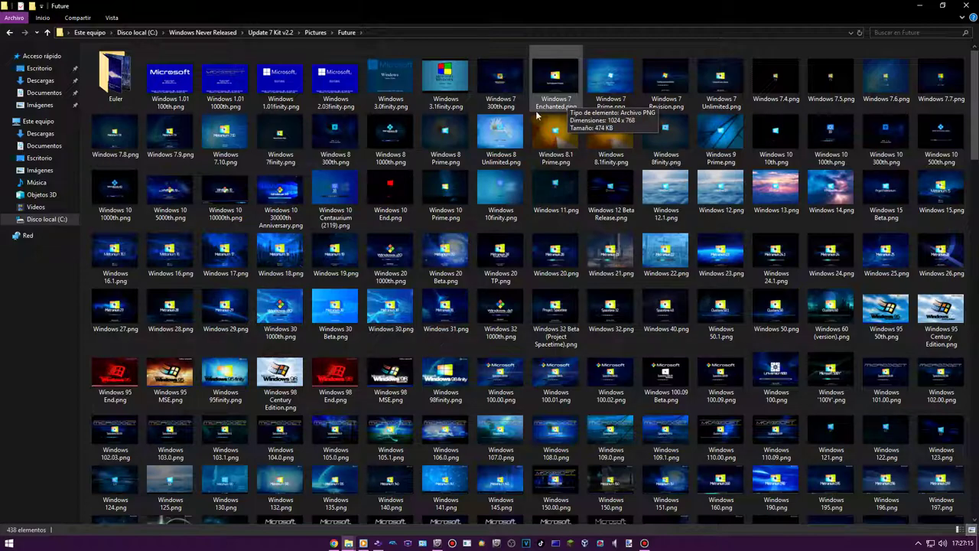
- Return to Disco local (C:) and open Windows Never Released again
left_click(38, 218)
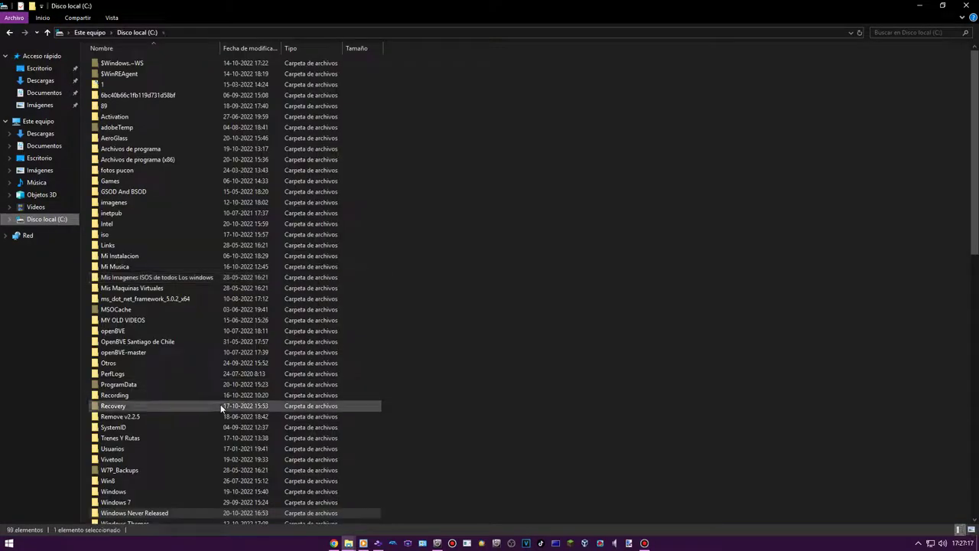
double_click(217, 512)
scroll(245, 459, "down", 5)
scroll(245, 459, "down", 18)
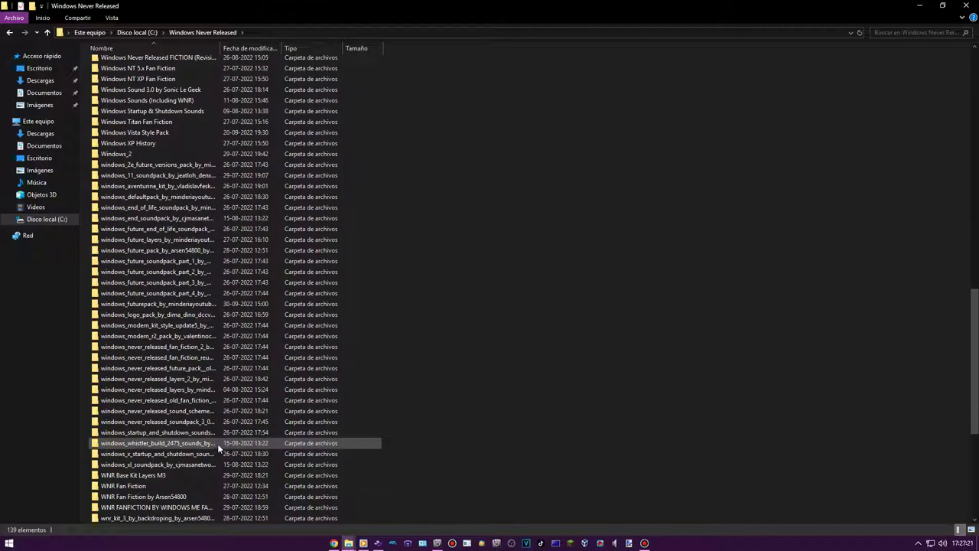
scroll(222, 445, "up", 20)
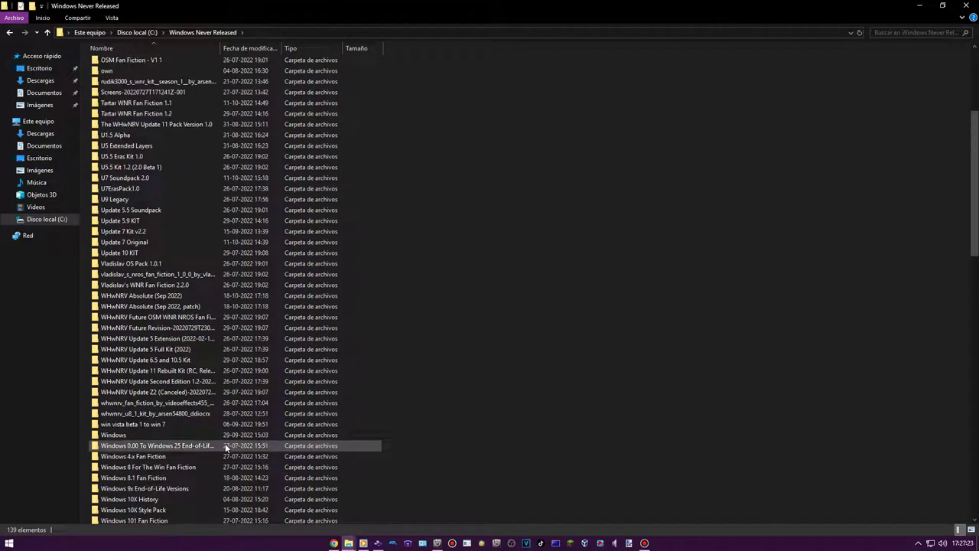
- Open Update 7 Original › Update 7 Original › Picture and select Windows 7 Enchanted.png
left_click(124, 244)
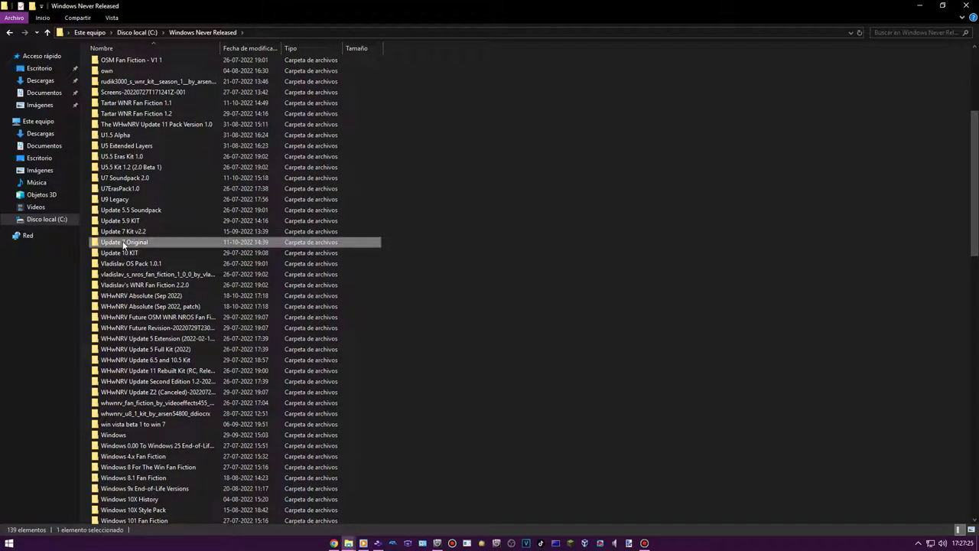
double_click(123, 244)
double_click(129, 67)
double_click(130, 74)
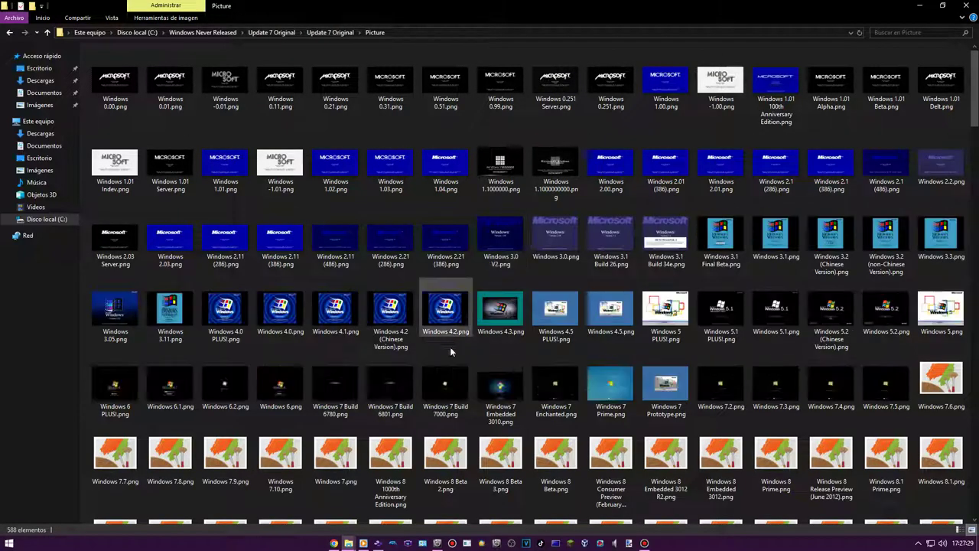
left_click(562, 387)
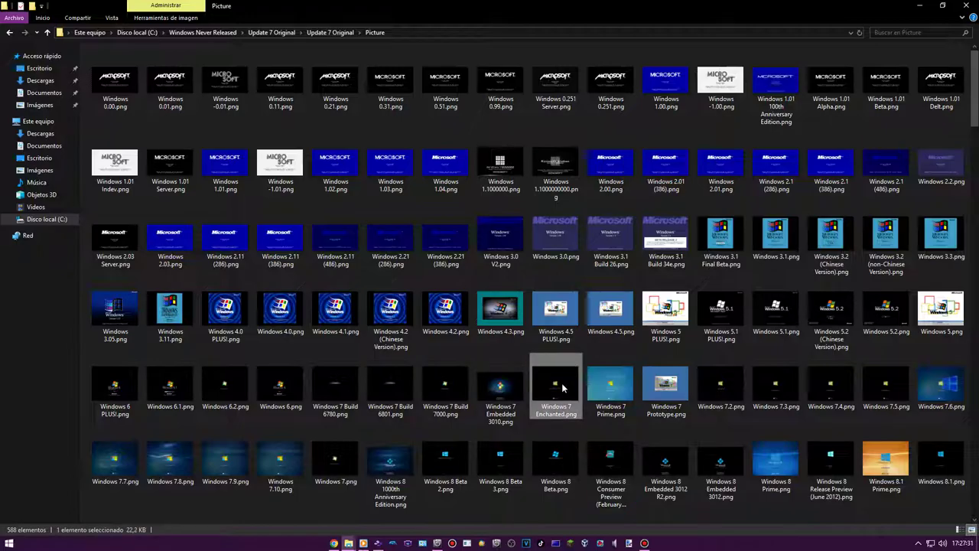
- View Windows 7 Enchanted.png in Photo Viewer, close it, and open desktop Personalization settings
double_click(562, 387)
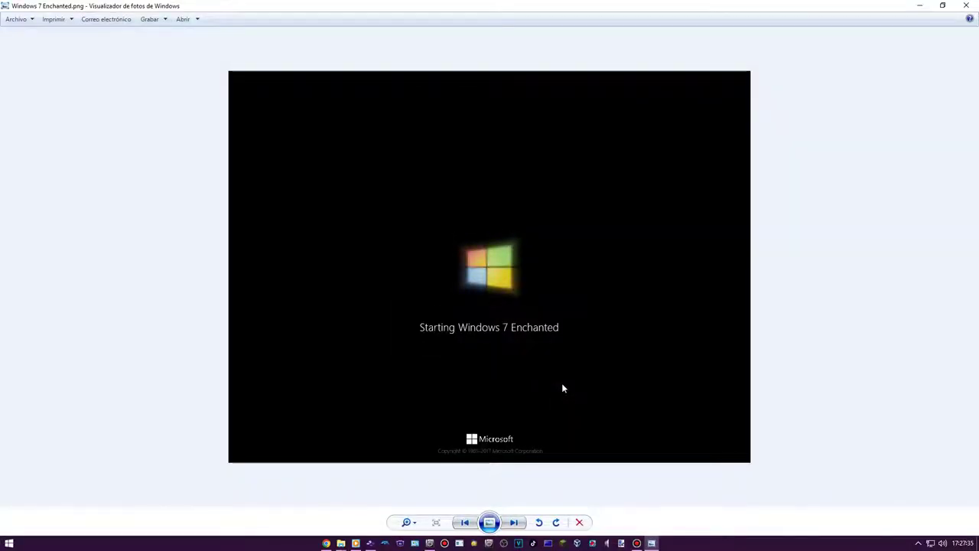
left_click(965, 5)
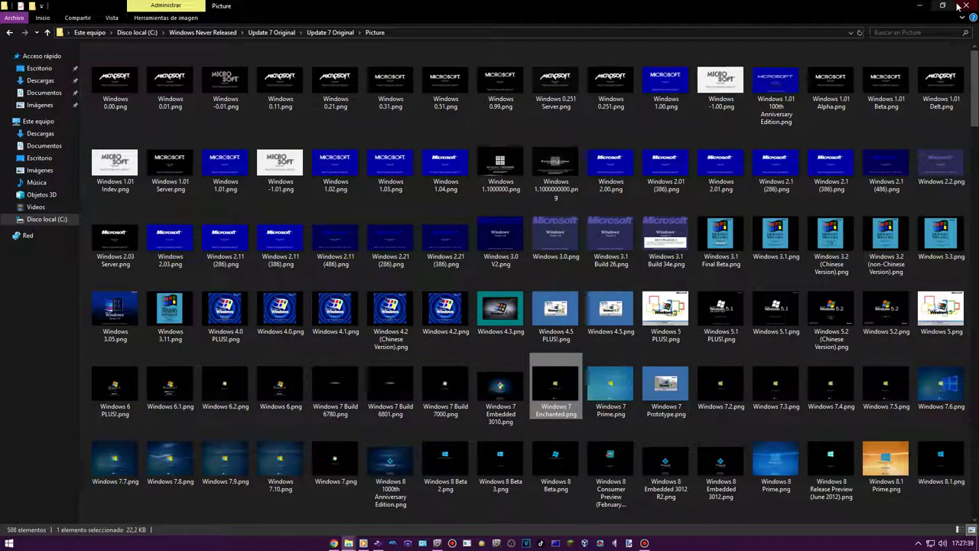
left_click(923, 6)
right_click(272, 129)
left_click(333, 225)
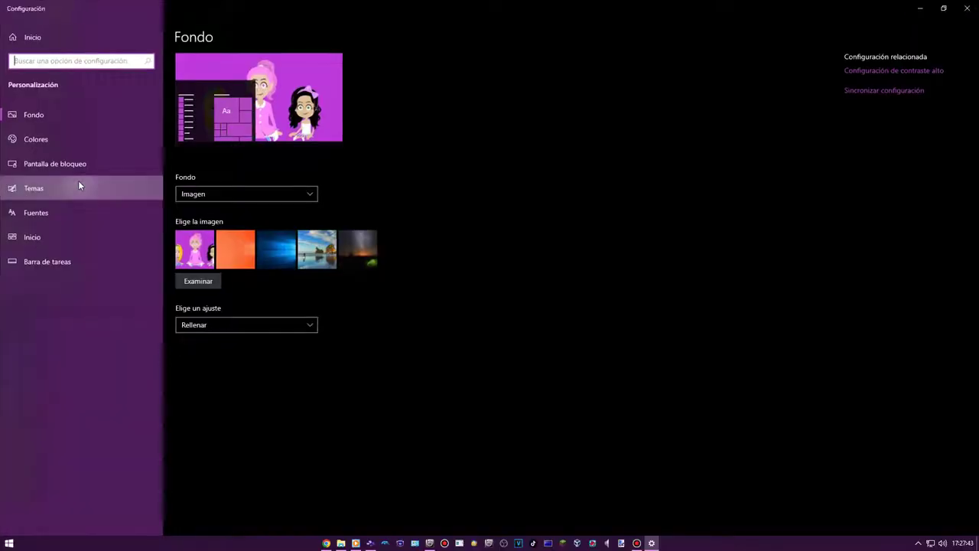
- Show the accent colour on Start, taskbar, action centre and title bars, then close Settings
left_click(78, 187)
left_click(69, 142)
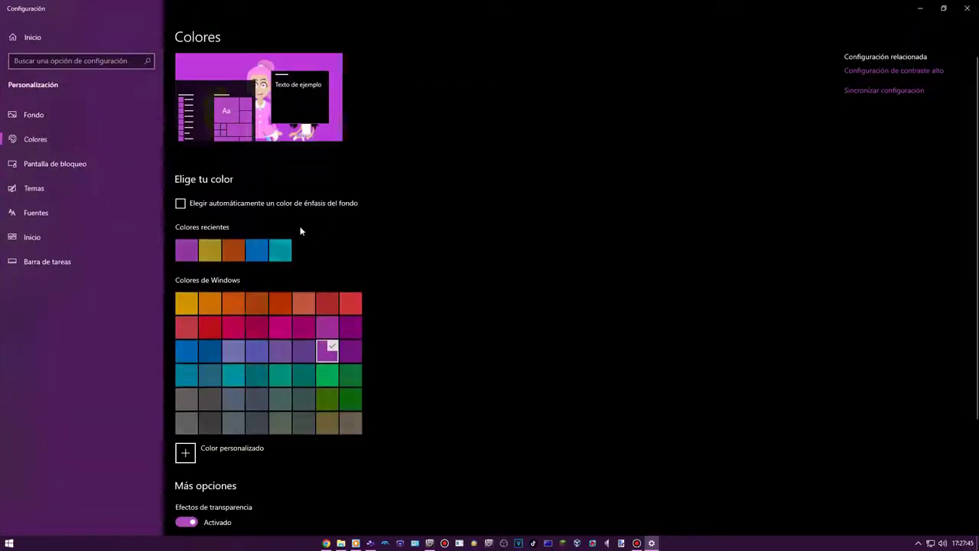
scroll(343, 315, "down", 4)
left_click(187, 406)
left_click(198, 428)
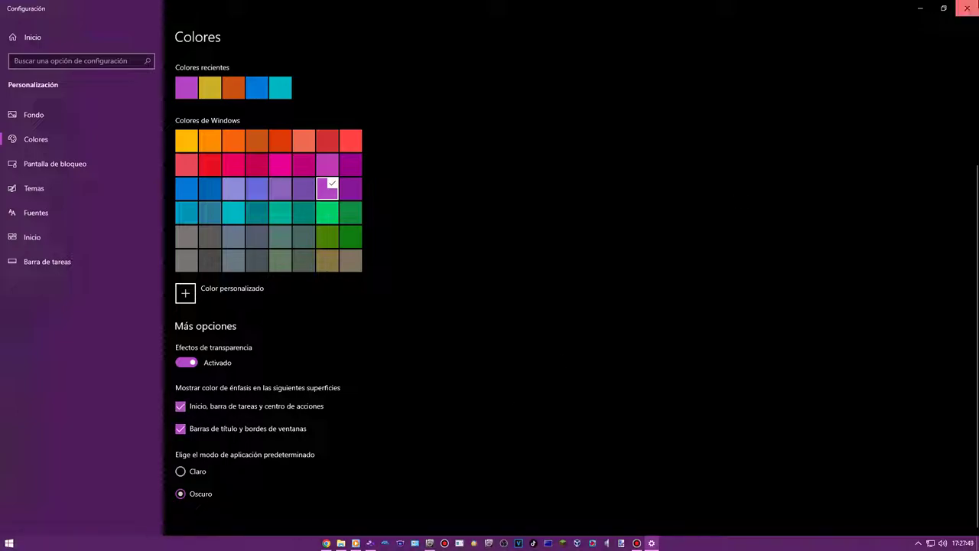
left_click(966, 8)
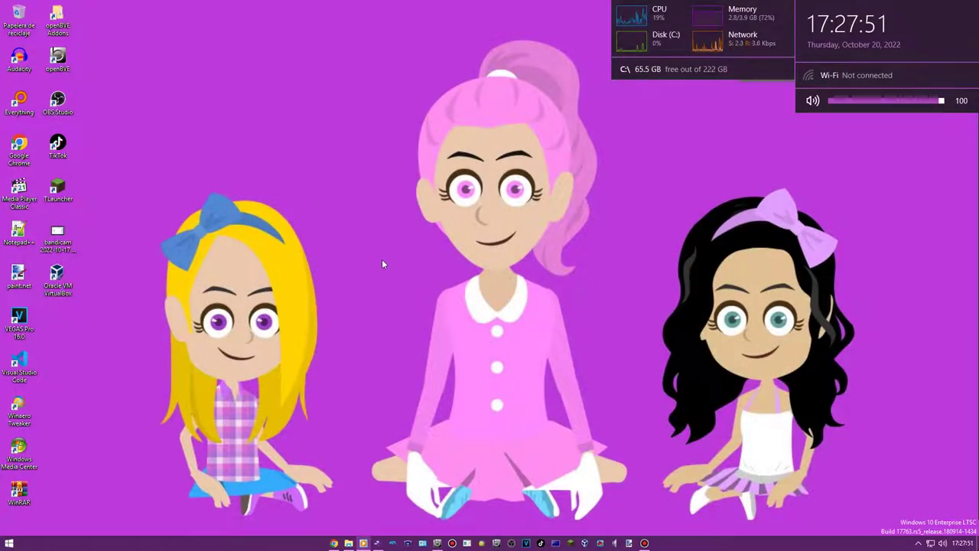
key("super+r")
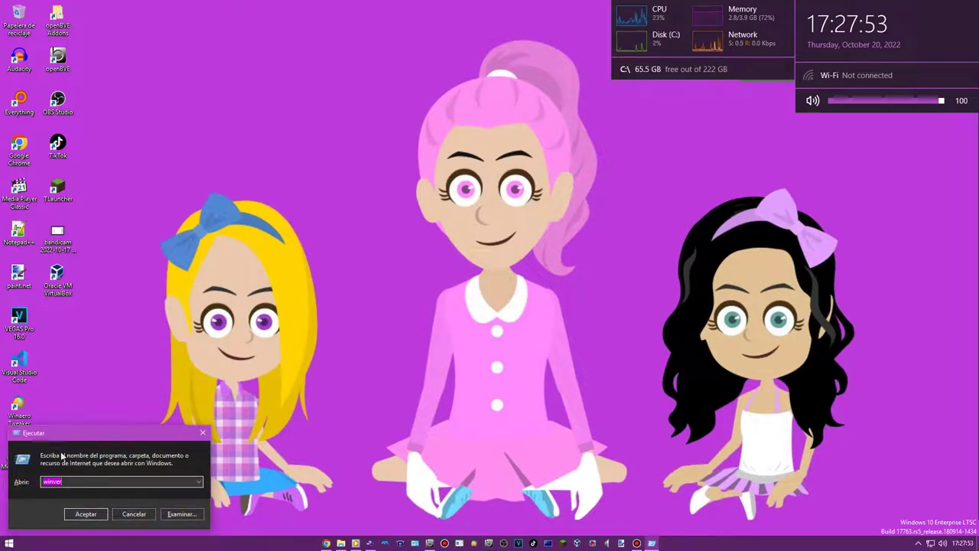
left_click(91, 513)
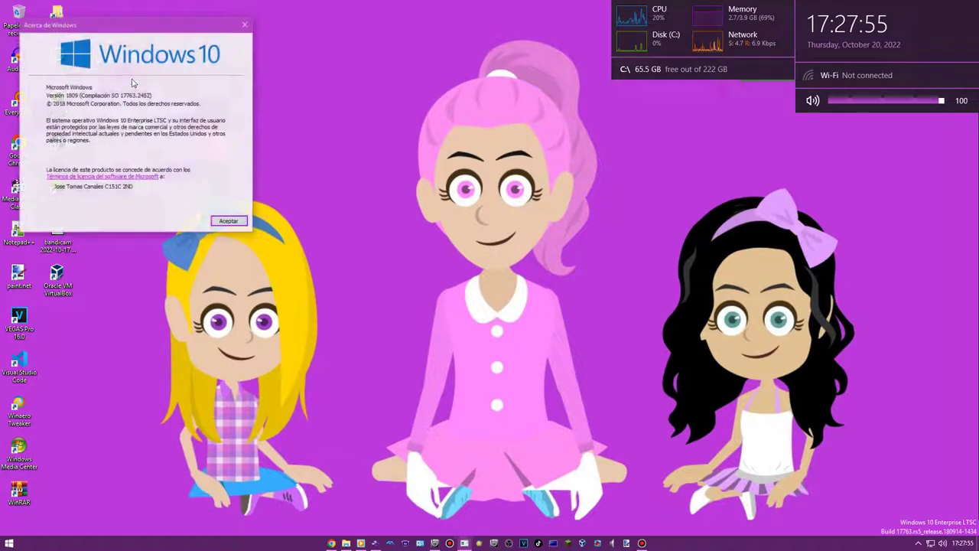
left_click_drag(116, 33, 472, 283)
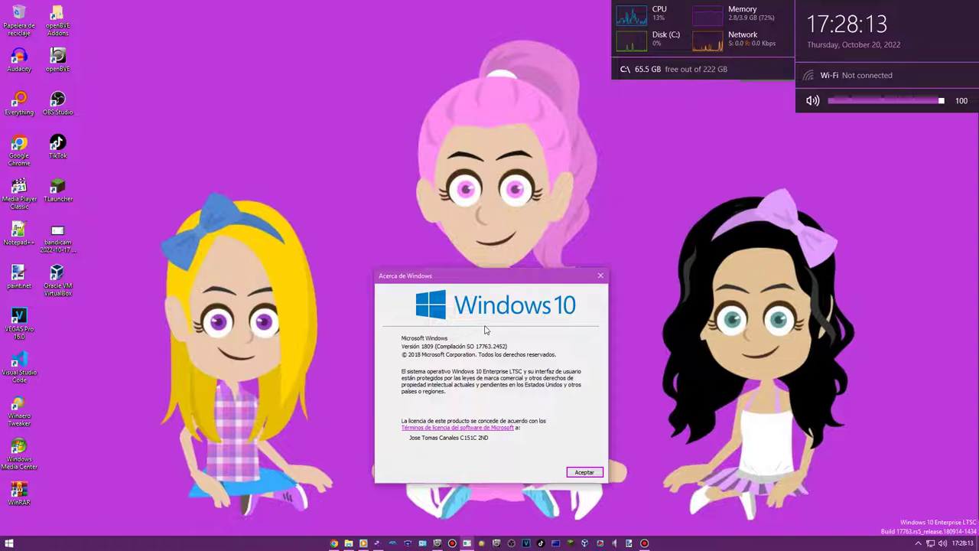
left_click(593, 472)
- Launch paint.net and select the Text tool with the Orbitron font
left_click(629, 543)
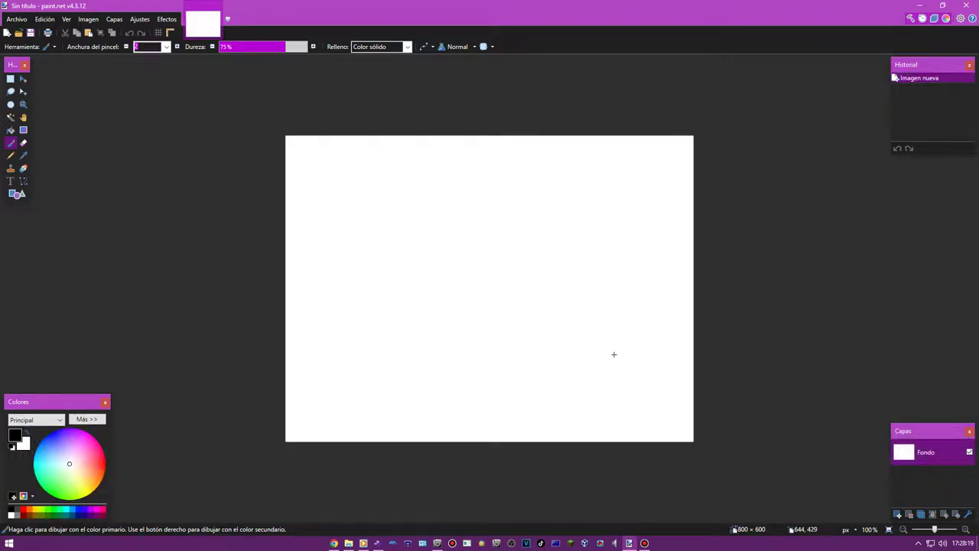
left_click(10, 181)
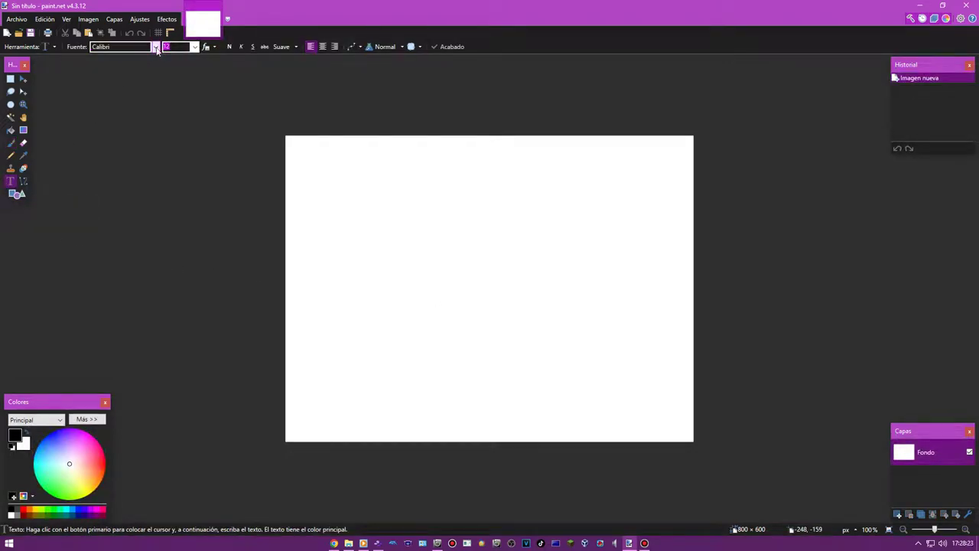
left_click(156, 47)
left_click_drag(235, 155, 245, 280)
scroll(160, 218, "up", 3)
scroll(168, 287, "up", 4)
scroll(167, 288, "down", 5)
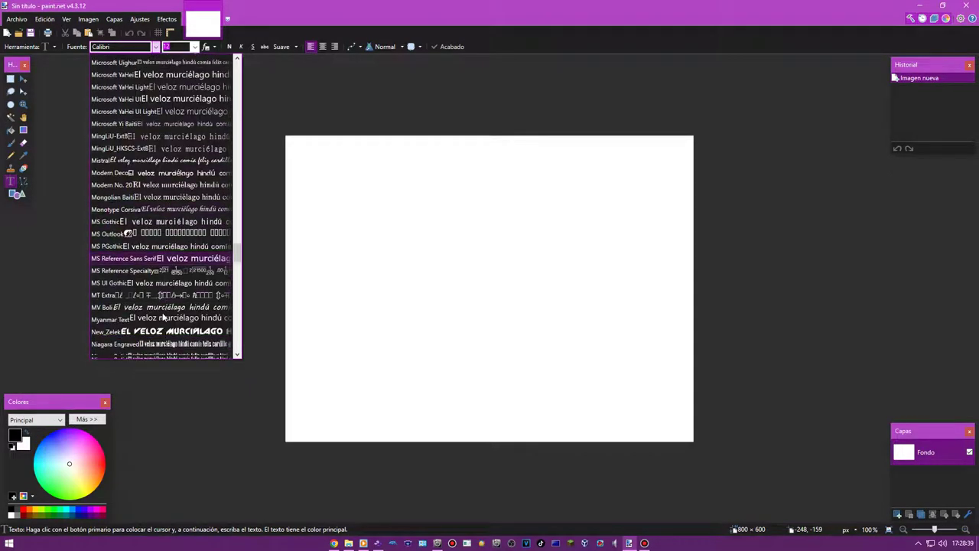
scroll(167, 291, "down", 1)
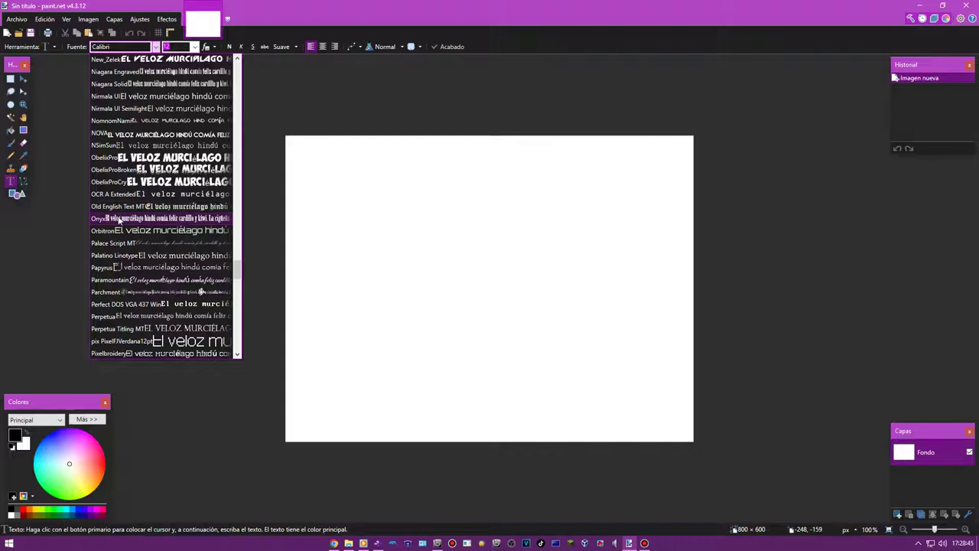
left_click(114, 228)
- Type the first name on the canvas in size 36 Orbitron, then minimize paint.net
left_click(364, 279)
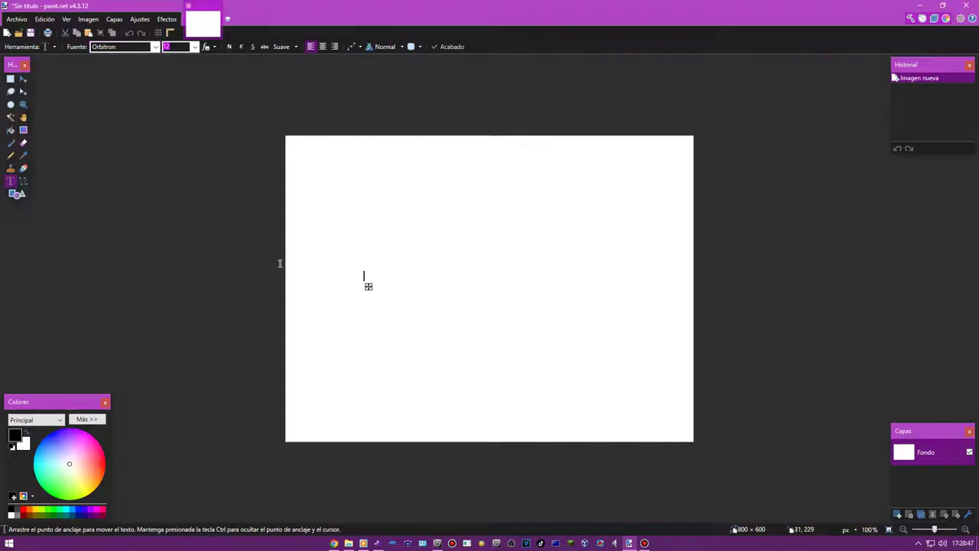
left_click(195, 47)
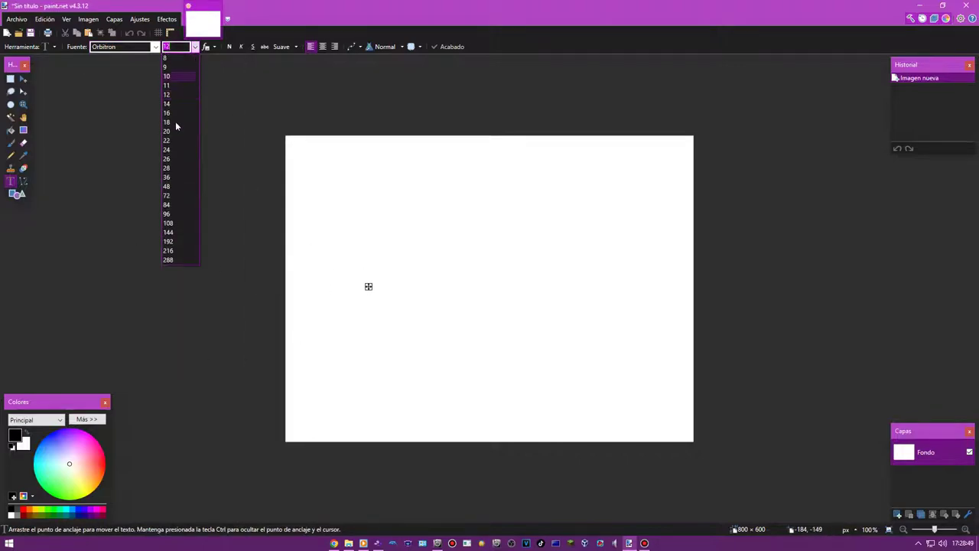
left_click(181, 176)
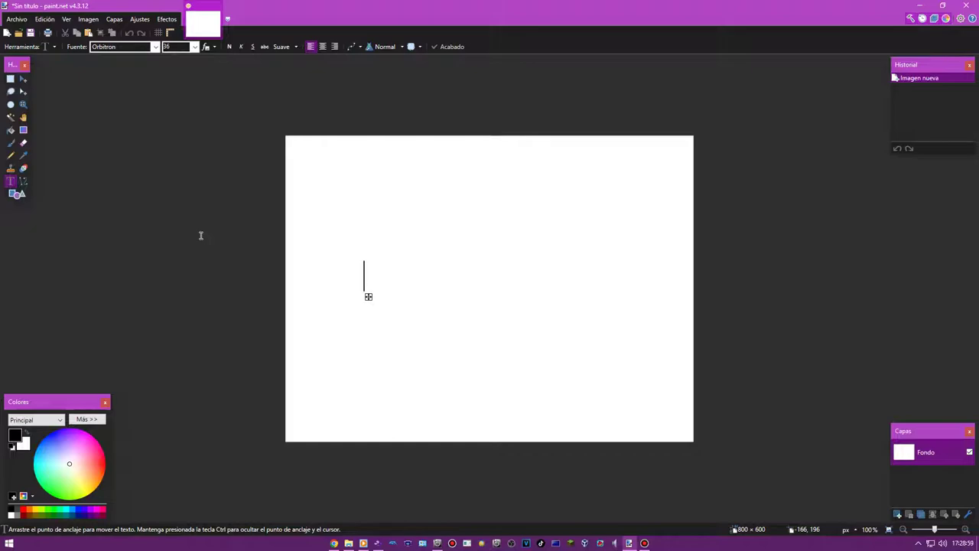
type("Jose")
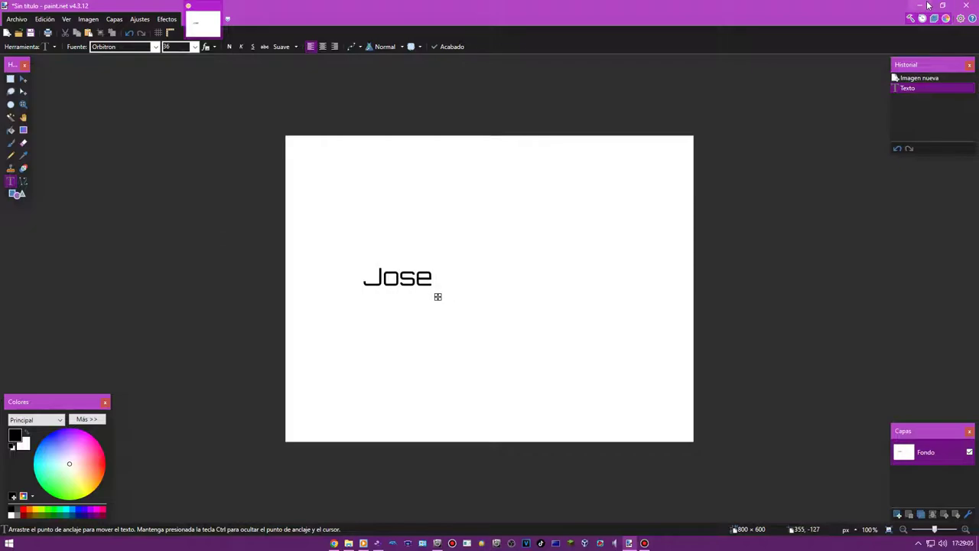
left_click(928, 6)
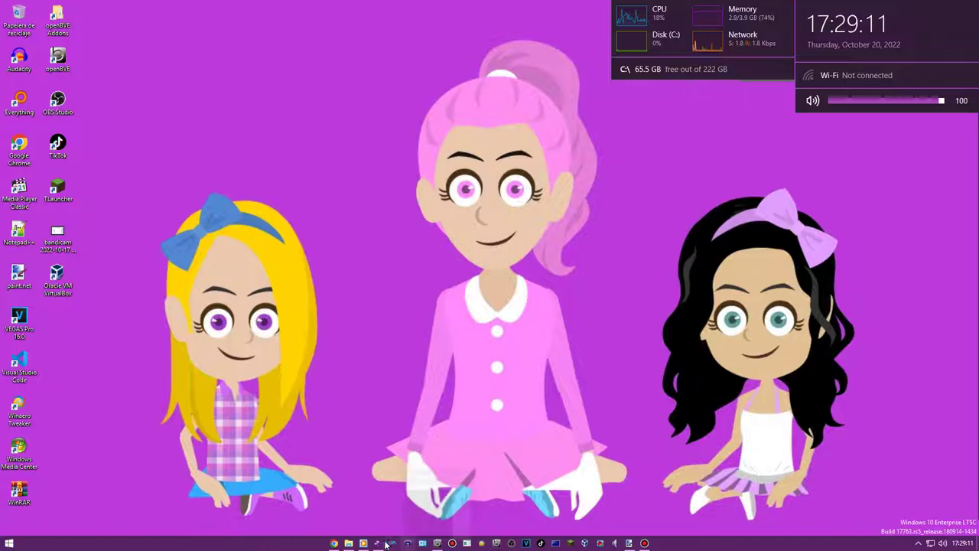
- Restore Chrome, switch to the YouTube Studio tab and close the Kick Buttowski tab
left_click(334, 542)
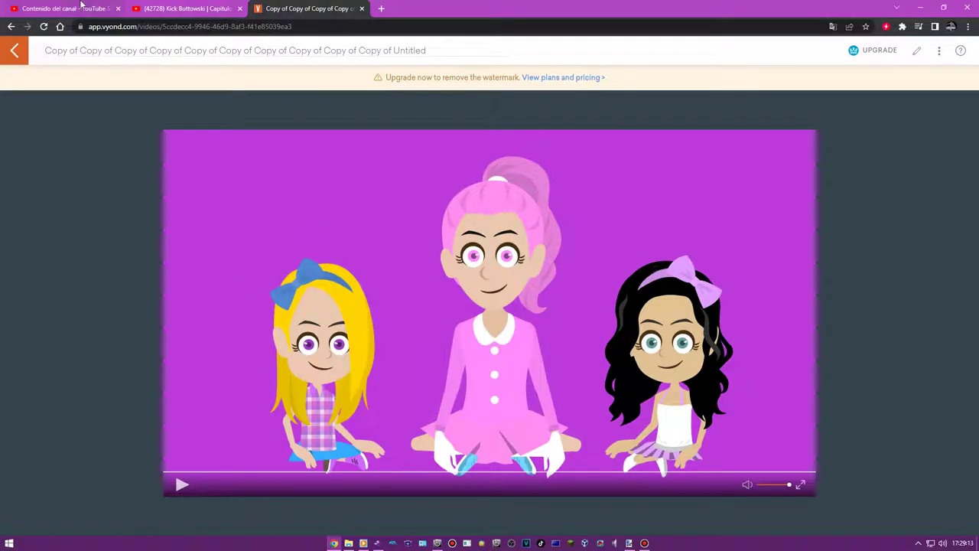
left_click(65, 8)
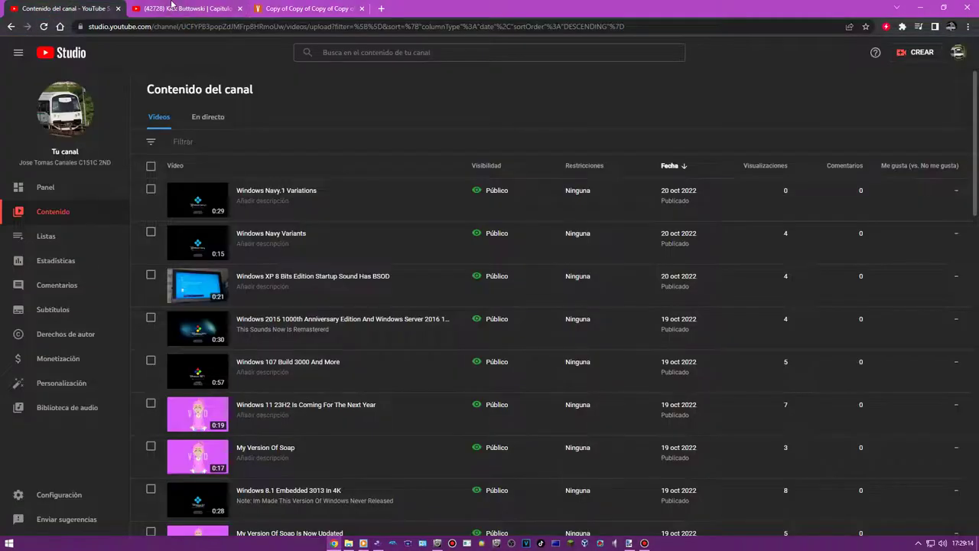
left_click(240, 8)
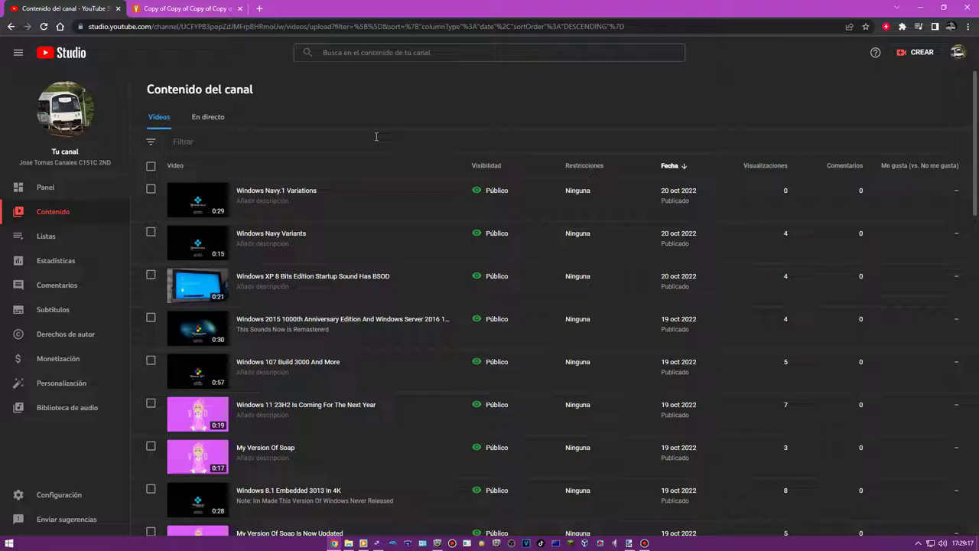
- Close the Snes9x emulator window, minimize Chrome and bring paint.net back
left_click(385, 545)
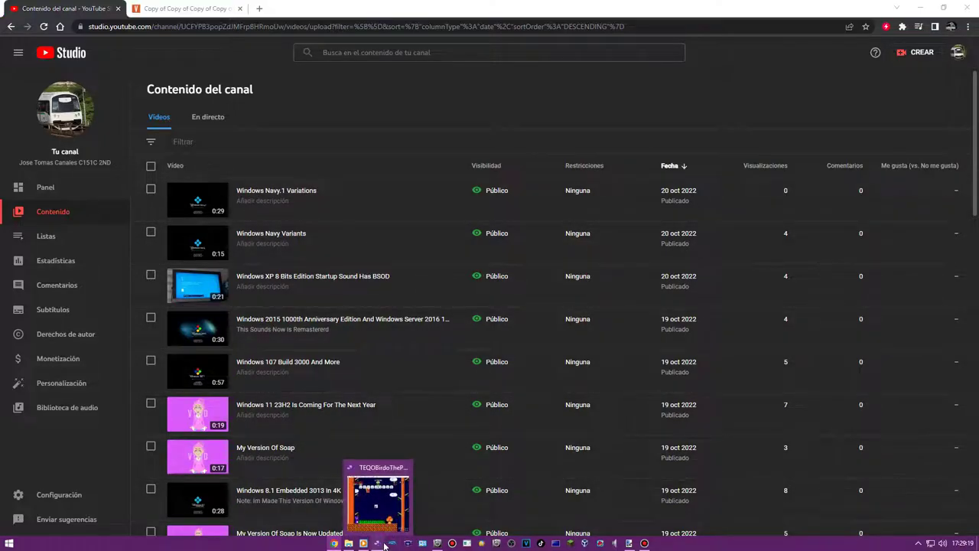
right_click(386, 544)
left_click(353, 526)
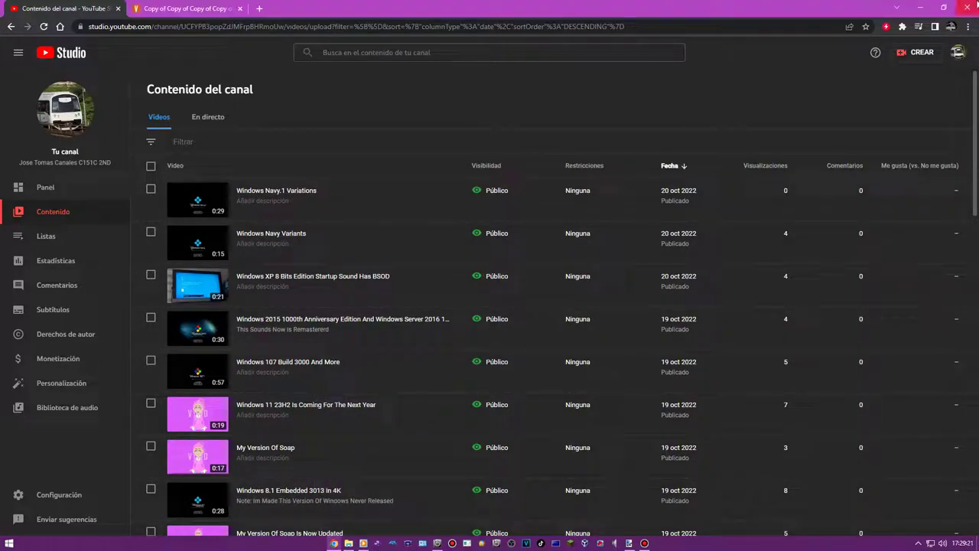
left_click(899, 8)
left_click(629, 543)
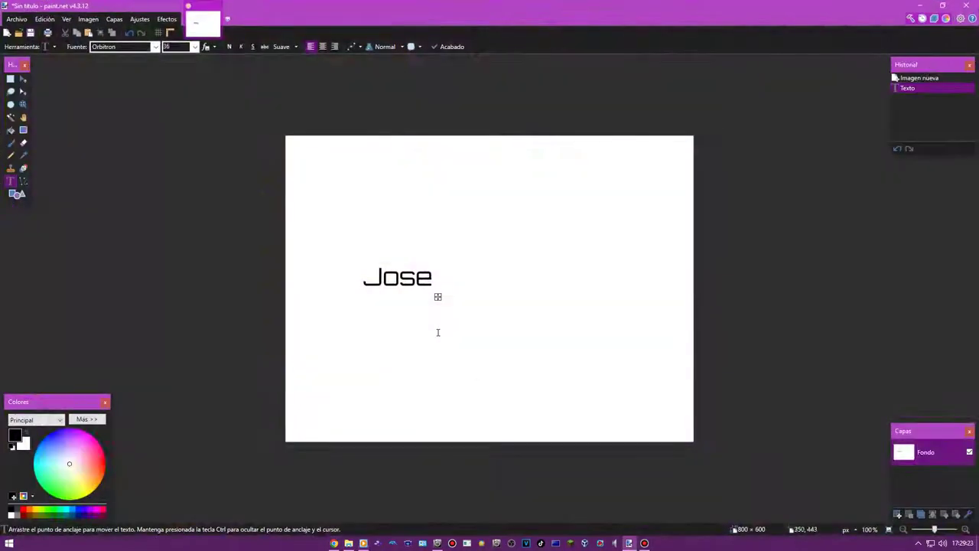
- Undo the earlier typed first name and place a new text start left of centre
left_click(505, 288)
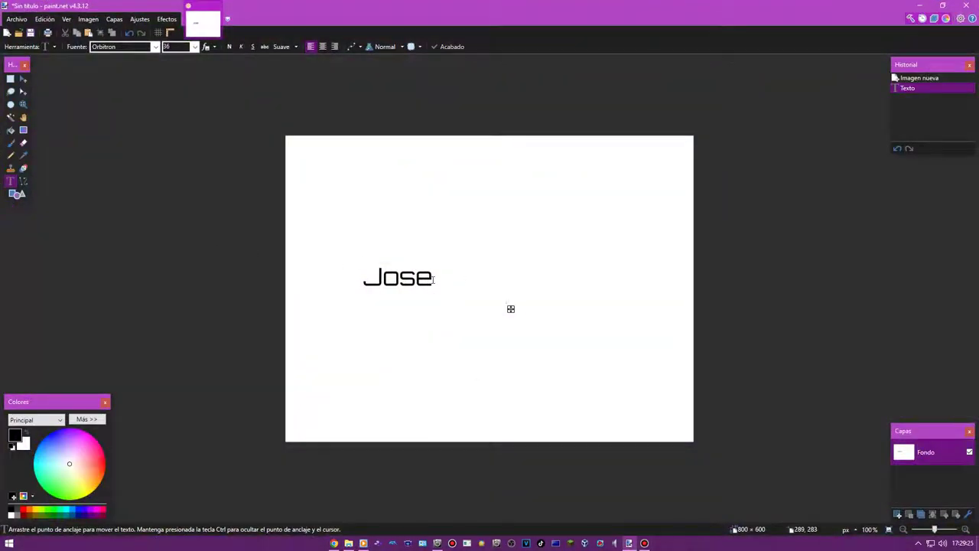
left_click(130, 33)
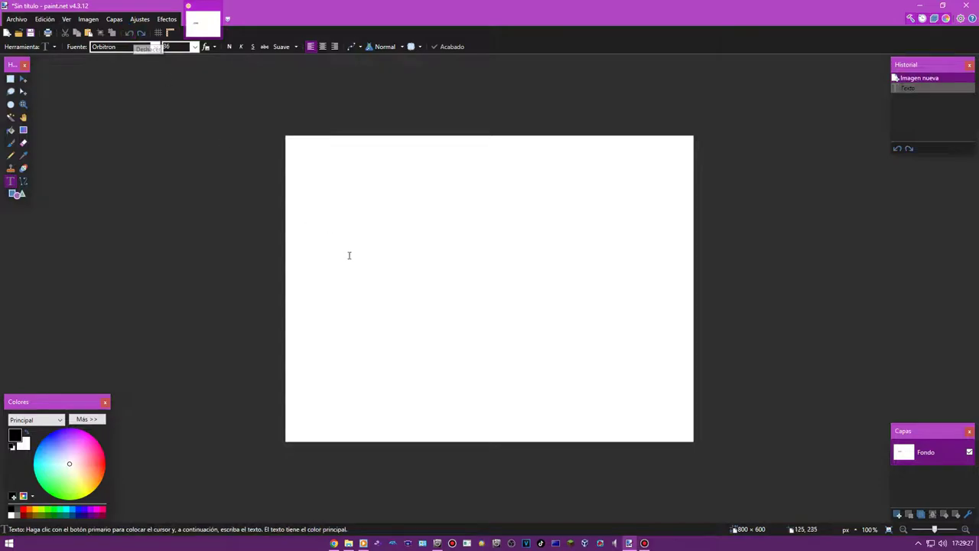
left_click(372, 265)
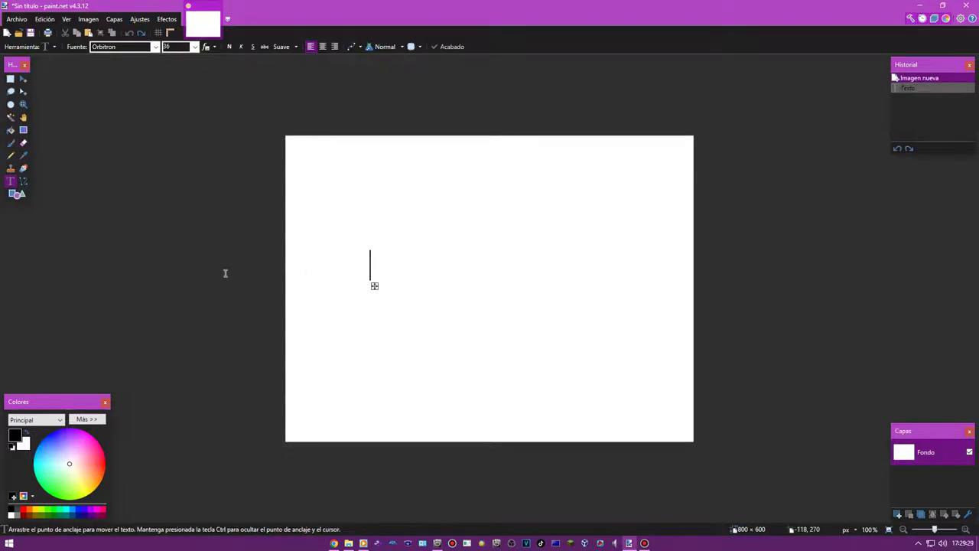
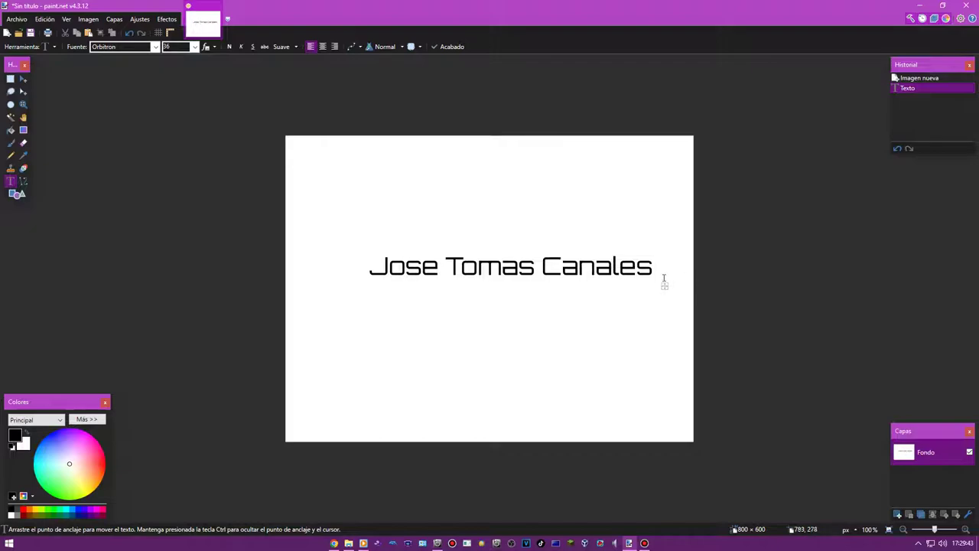
- Type the person's full name, correcting typos, then shift the text down toward the left edge
left_click_drag(657, 290, 582, 313)
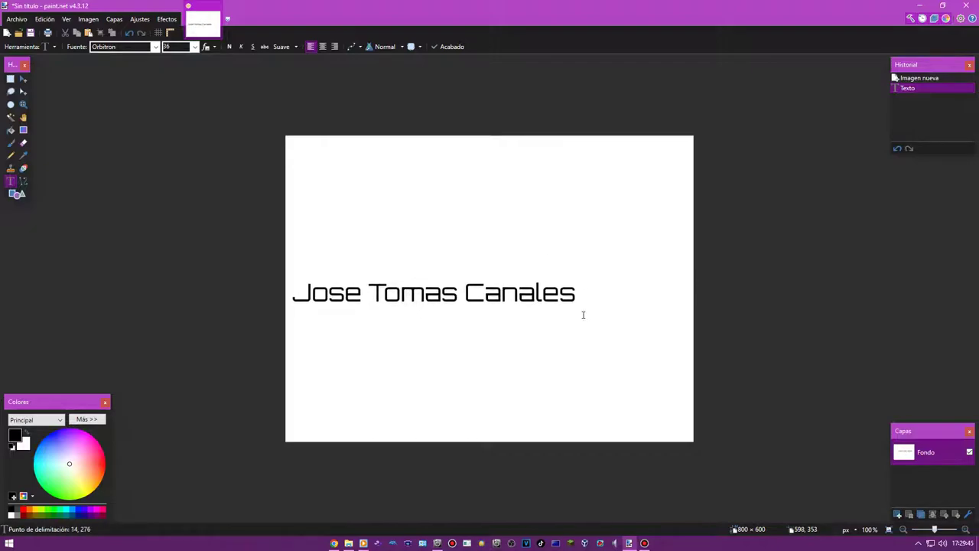
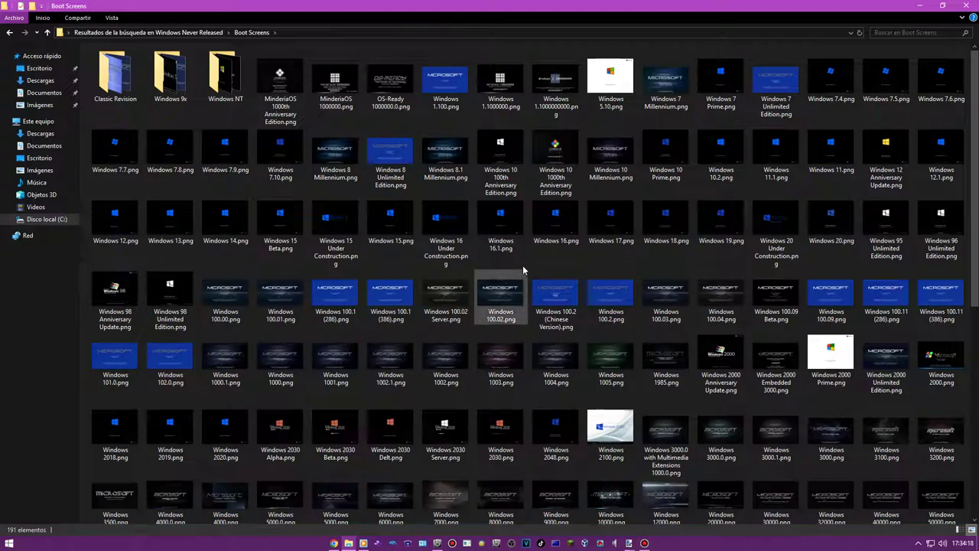
- Preview Windows 20.png, then return to the Windows Never Released folder
left_click(815, 241)
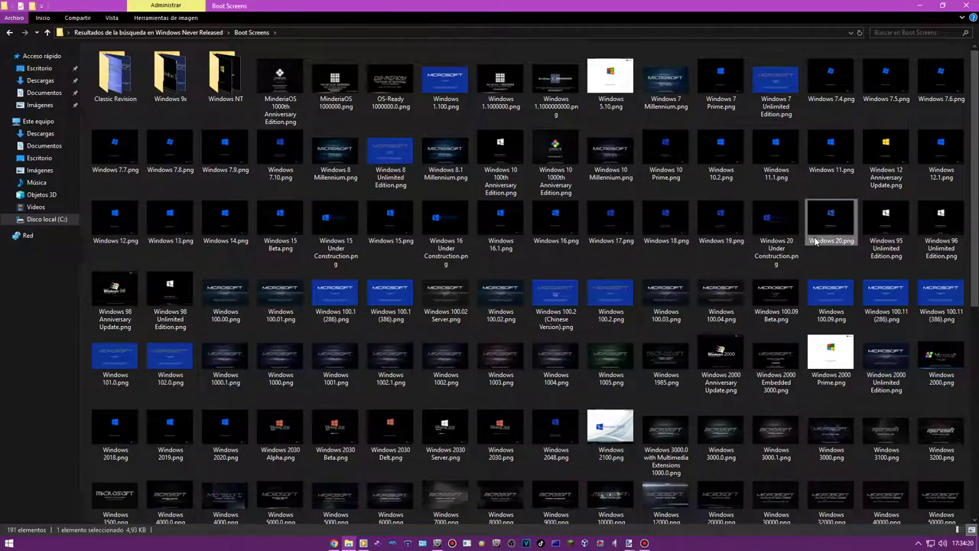
double_click(815, 242)
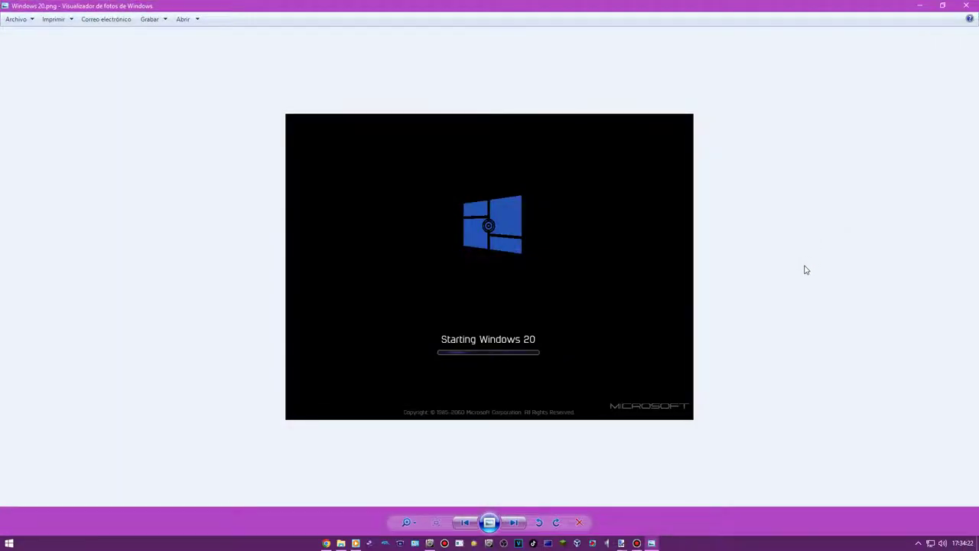
scroll(700, 294, "up", 1)
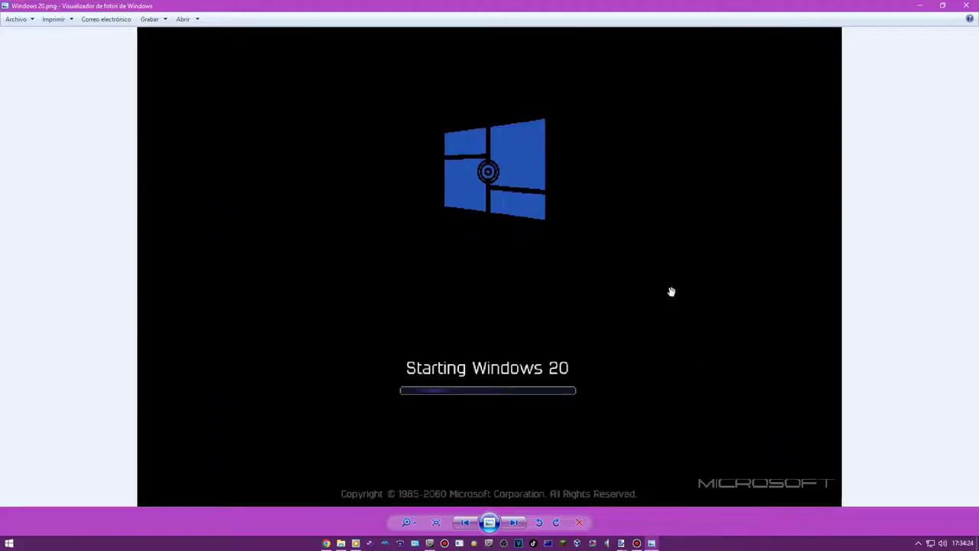
key("Escape")
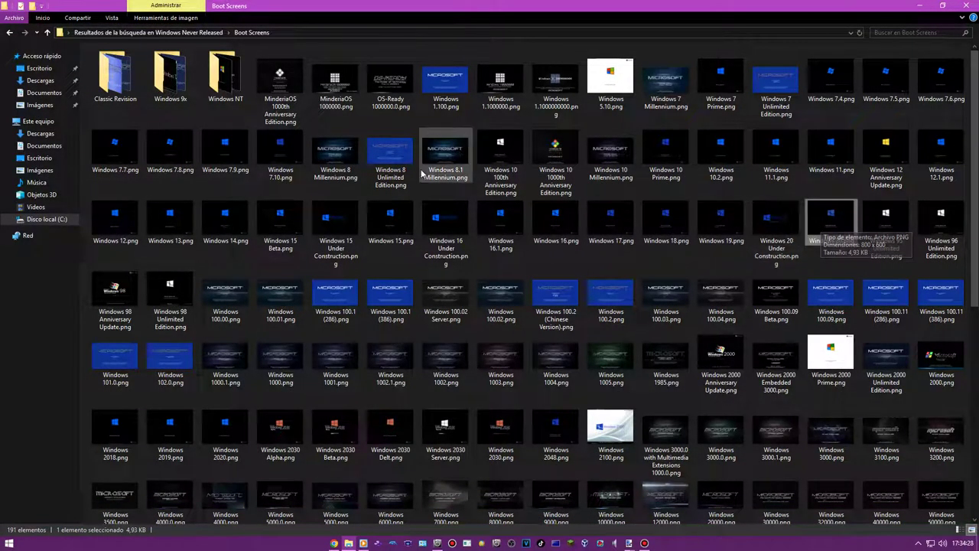
key("alt+Left")
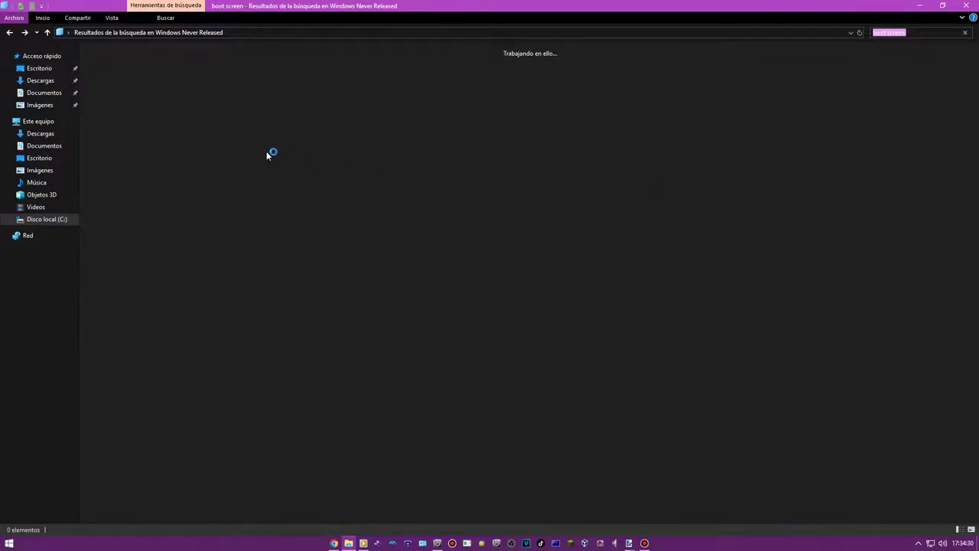
left_click(9, 32)
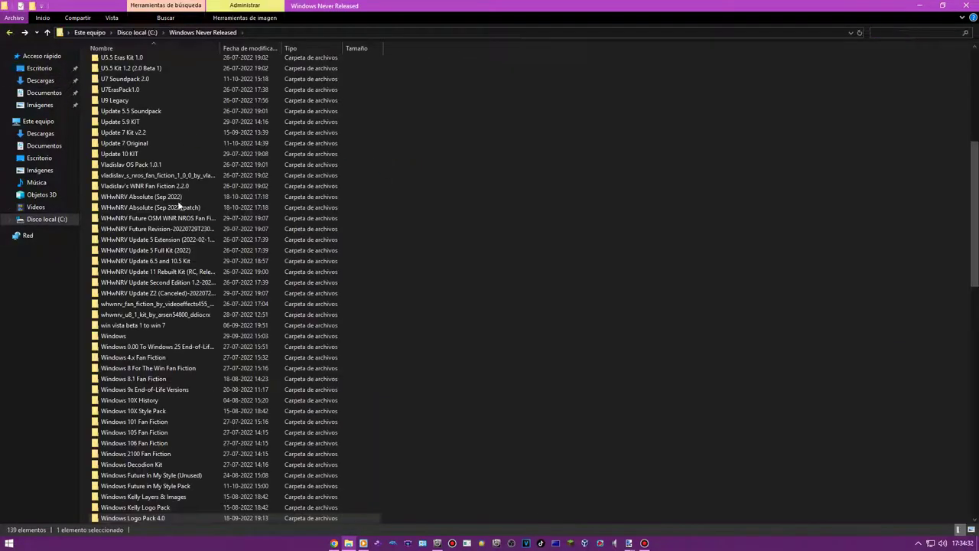
- Browse the Windows Never Released folder list, checking one folder and coming back
scroll(259, 297, "down", 5)
left_click(177, 359)
key("Down")
key("Down")
key("Down")
key("Down")
key("Down")
key("Down")
key("Down")
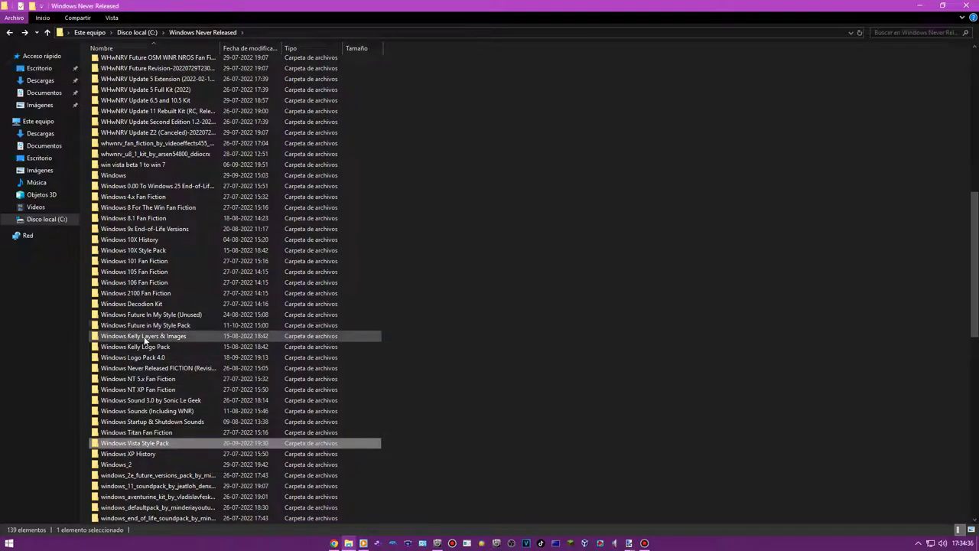
key("Return")
key("BackSpace")
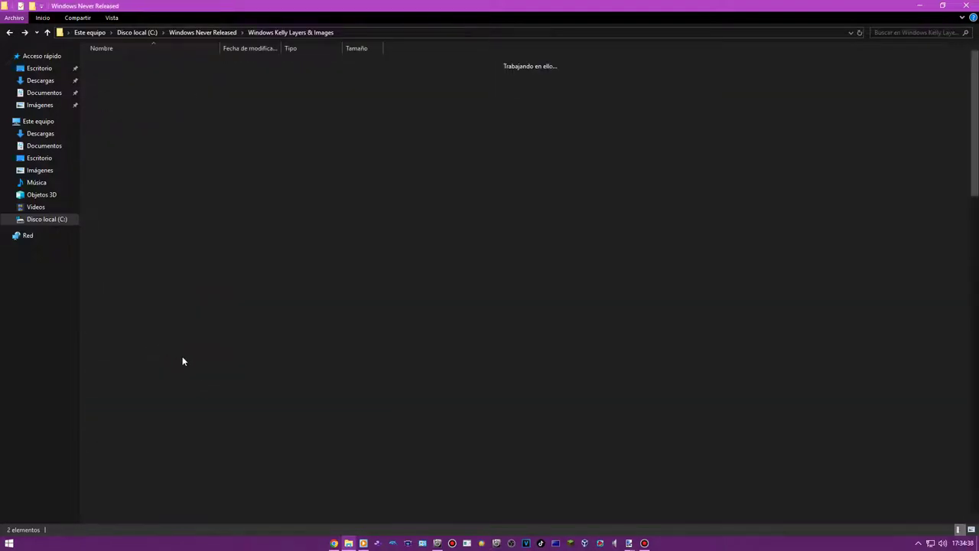
scroll(191, 383, "down", 6)
scroll(191, 388, "down", 4)
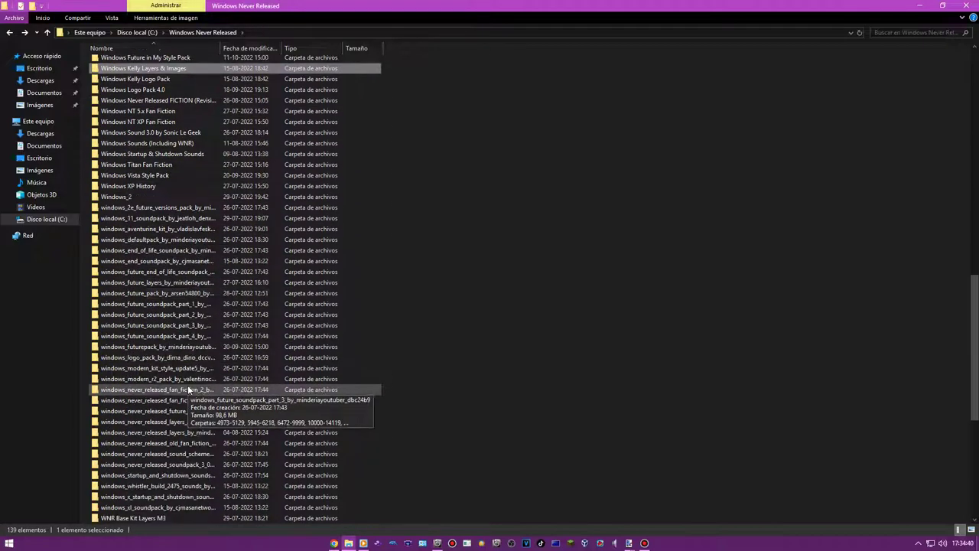
scroll(188, 388, "down", 6)
scroll(191, 388, "up", 15)
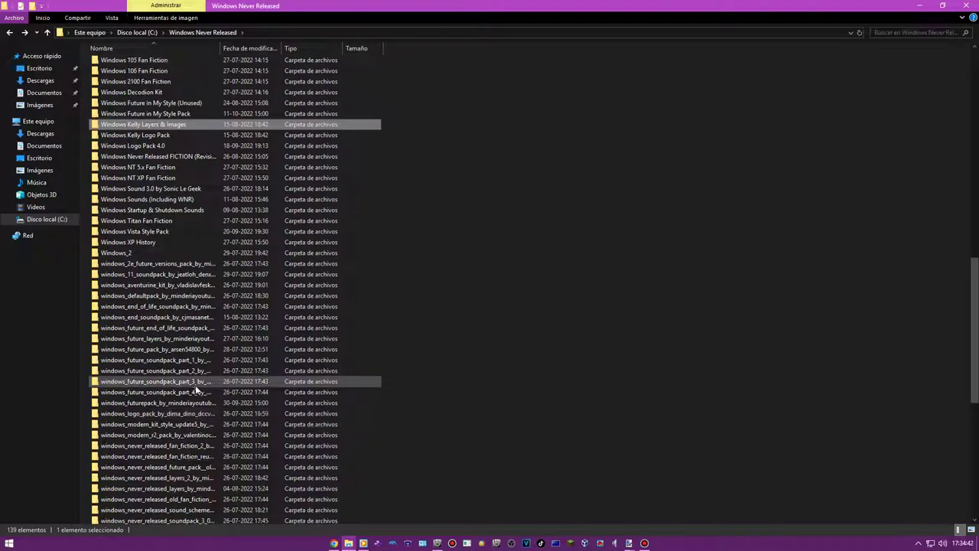
scroll(200, 386, "up", 5)
- Look through the WHwNRV Future Revision boot screen images, then return to Windows Never Released
left_click(172, 350)
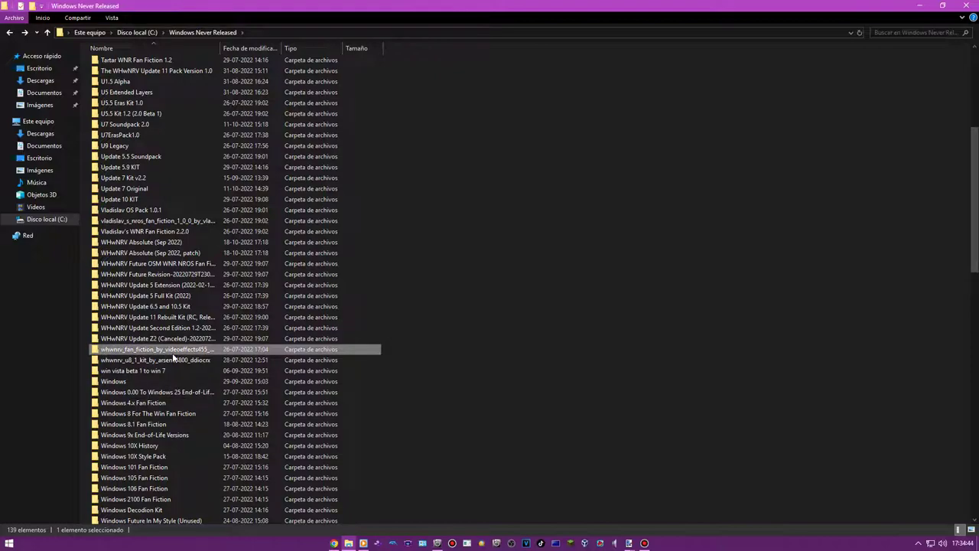
scroll(172, 353, "up", 2)
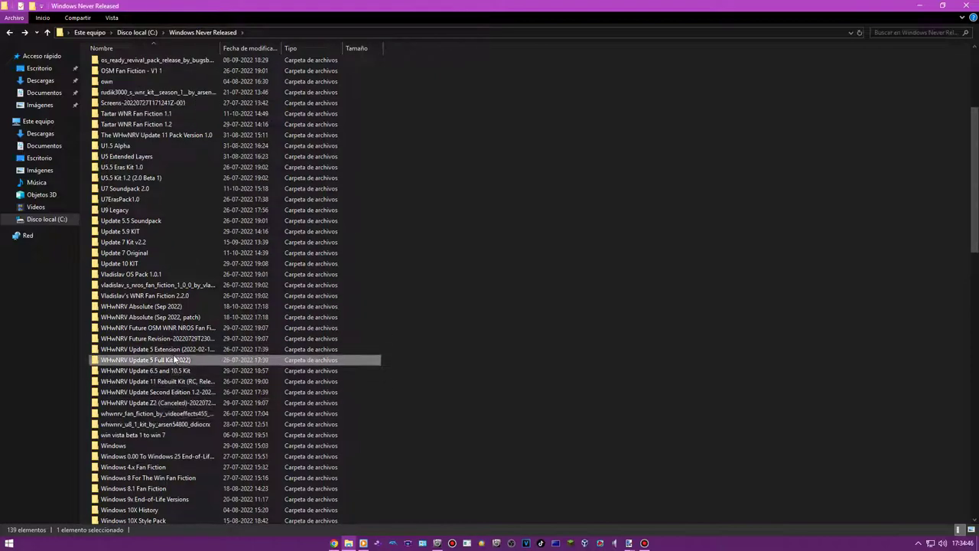
key("Return")
key("Down")
key("Return")
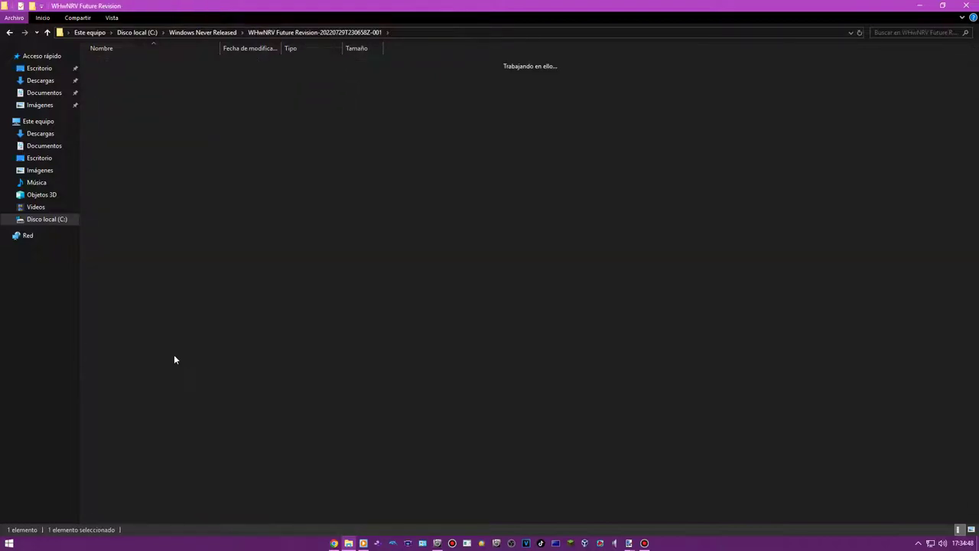
key("Down")
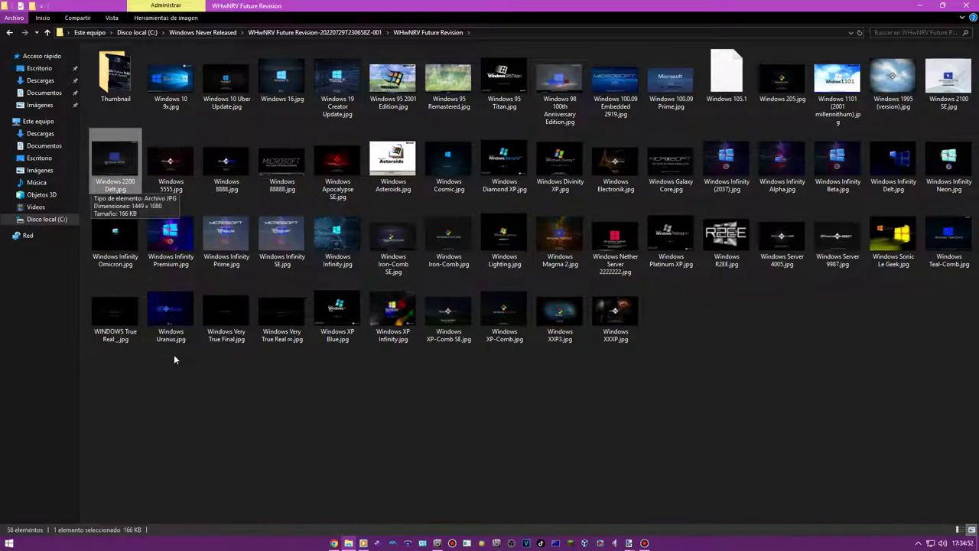
key("Right")
key("Right")
key("Right")
key("Right")
key("Right")
key("Right")
key("Right")
key("Right")
key("Right")
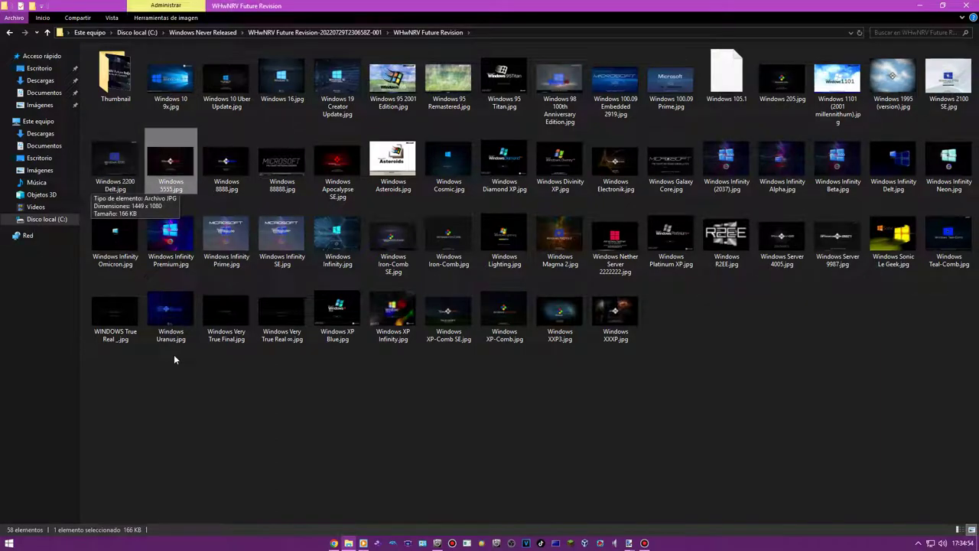
key("Up")
key("Left")
key("Left")
key("Left")
key("Left")
key("Left")
key("Left")
key("Left")
key("Left")
key("Left")
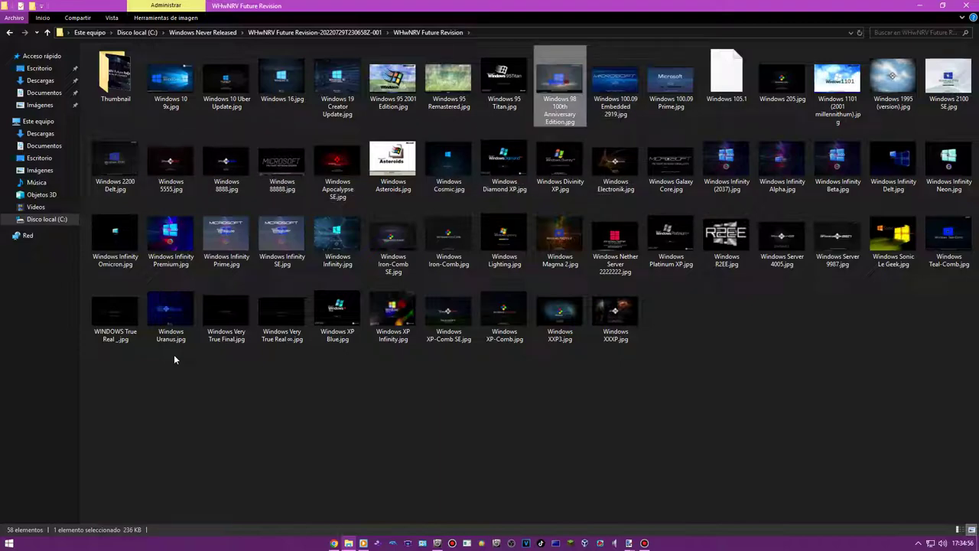
key("alt+Up")
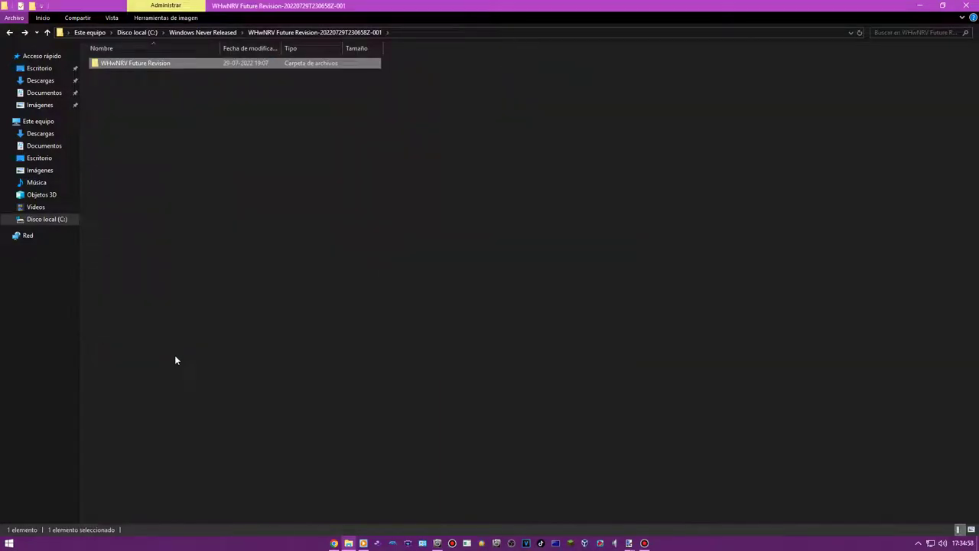
key("alt+Up")
scroll(176, 356, "down", 3)
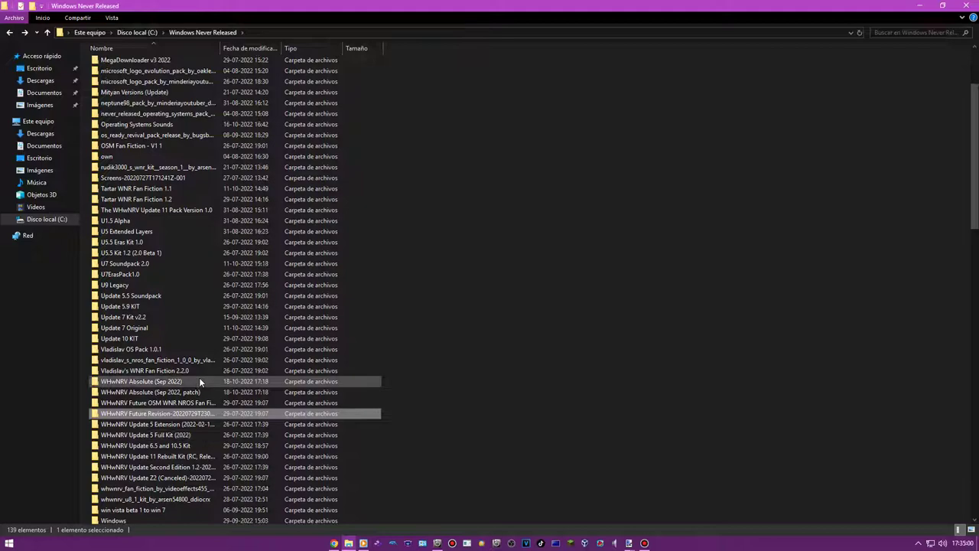
scroll(199, 380, "up", 1)
- Go into Update 7 Kit v2.2, then Layers, then Ressources
double_click(164, 351)
key("Return")
key("alt+Up")
key("Up")
key("Return")
key("Down")
key("Down")
key("Down")
key("Down")
key("Down")
key("Return")
key("Down")
key("Down")
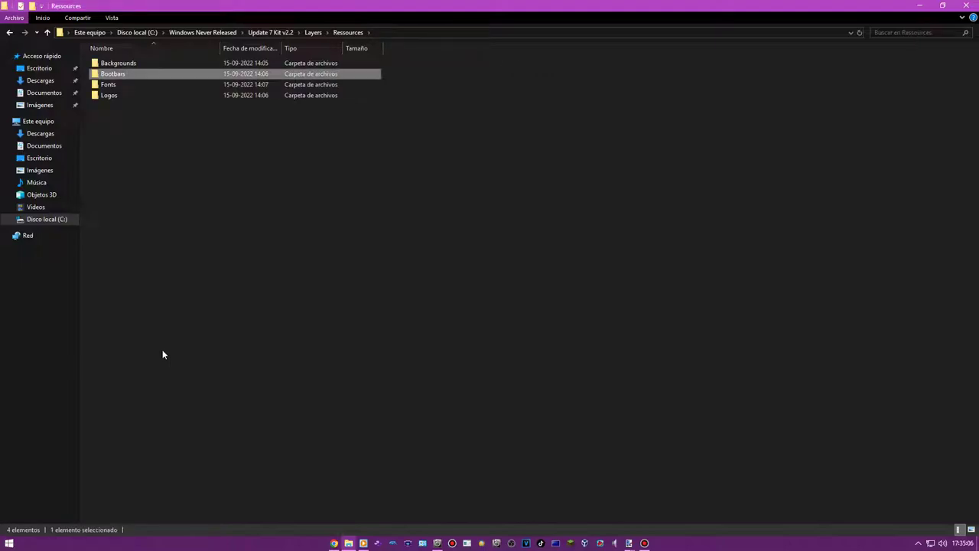
- Compare the bootbar images in the Bootbars folder in the photo viewer, from Windows 16.1 to Windows XP Ironized
key("Return")
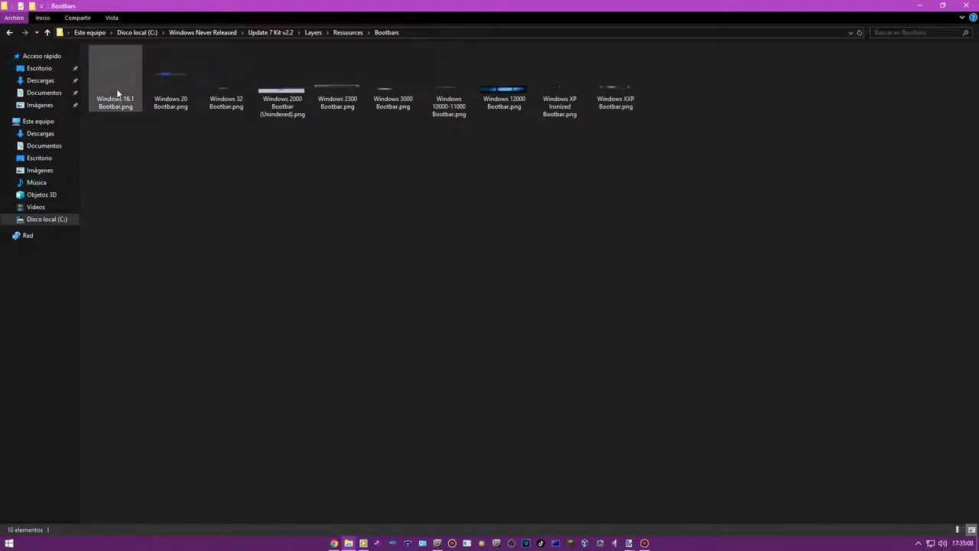
left_click(117, 92)
double_click(117, 92)
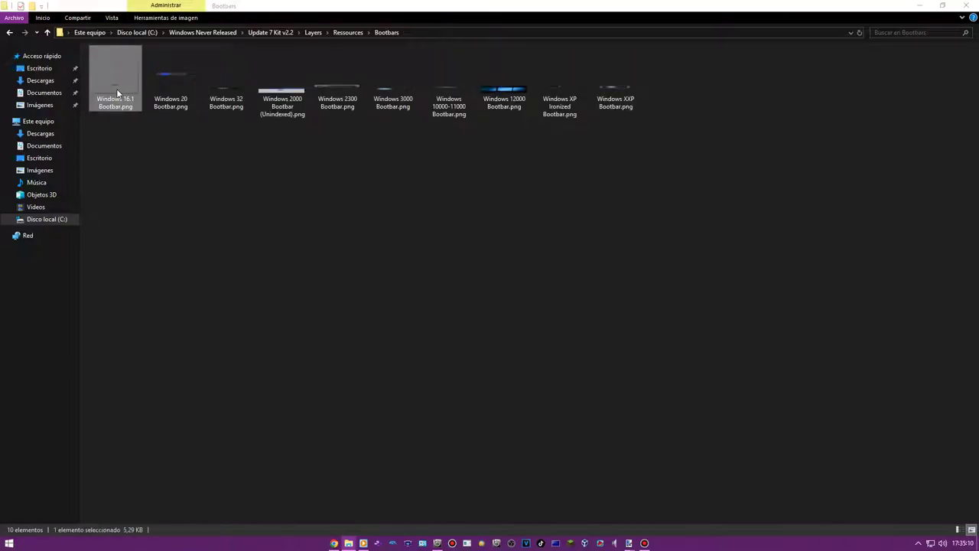
key("Right")
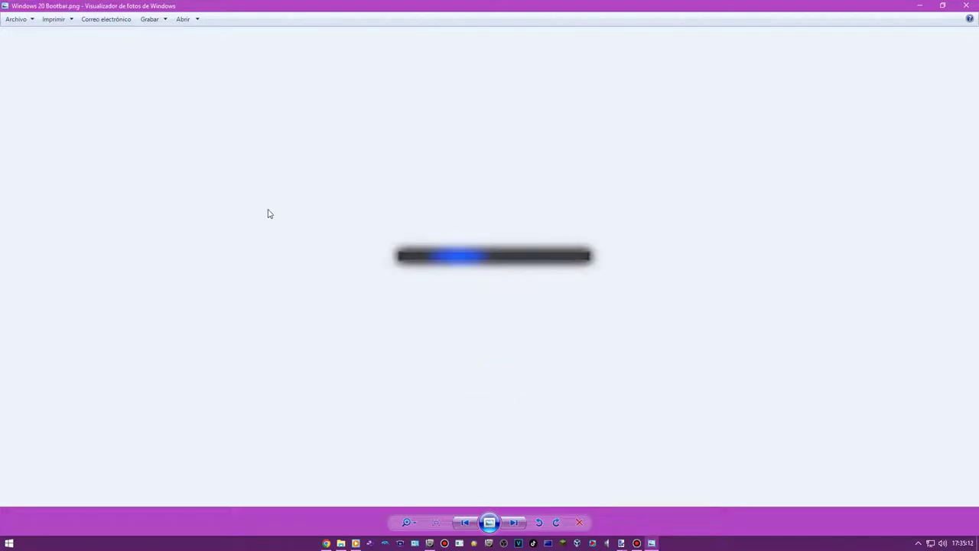
key("Right")
key("Left")
key("Right")
key("Right")
key("Right")
key("Right")
key("Left")
key("Right")
key("Right")
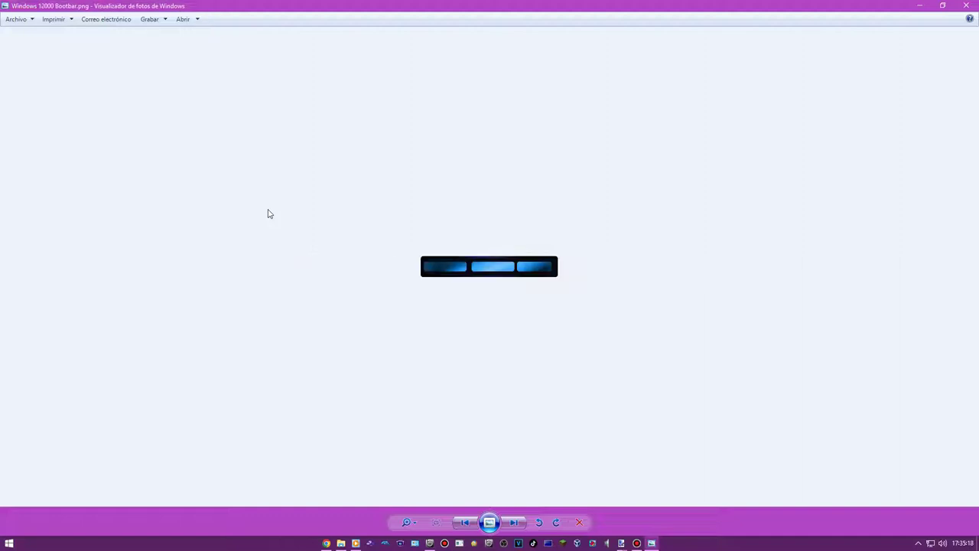
key("Right")
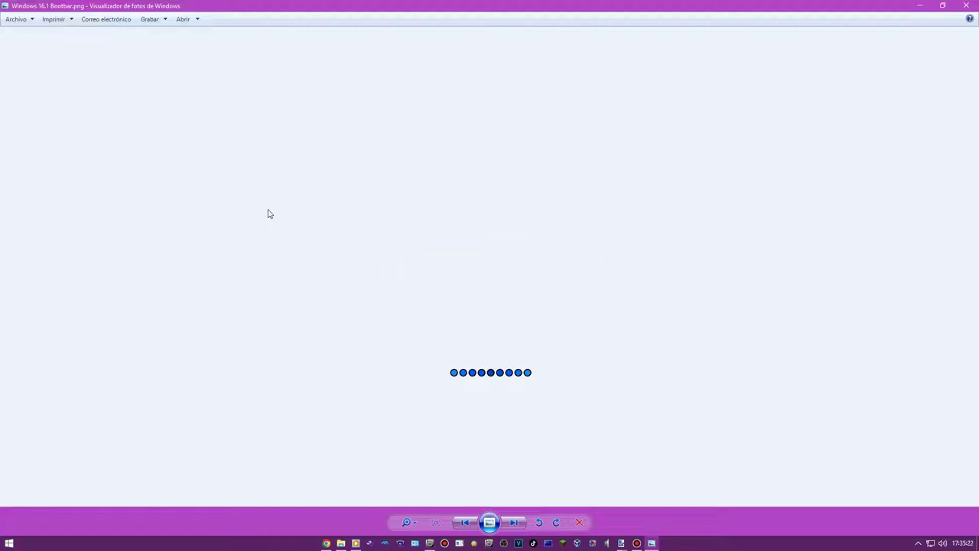
key("alt+F4")
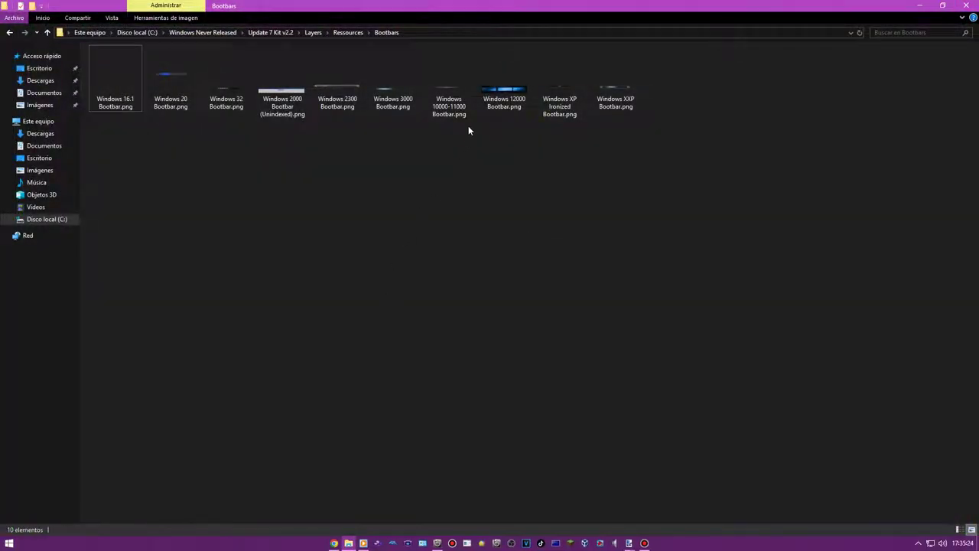
- Open Windows 3000 Bootbar.png in paint.net with Abrir con
left_click(413, 93)
right_click(412, 87)
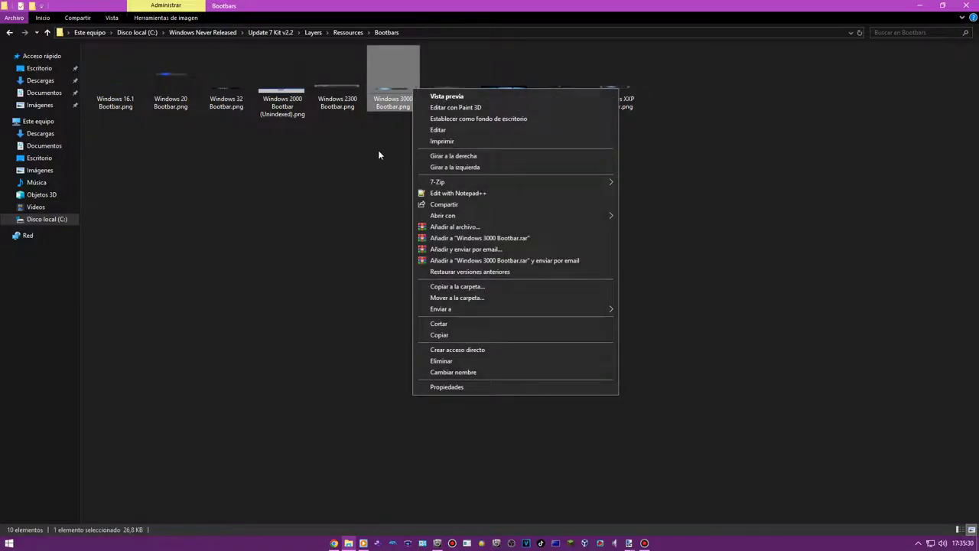
left_click(379, 151)
left_click(384, 105)
right_click(384, 105)
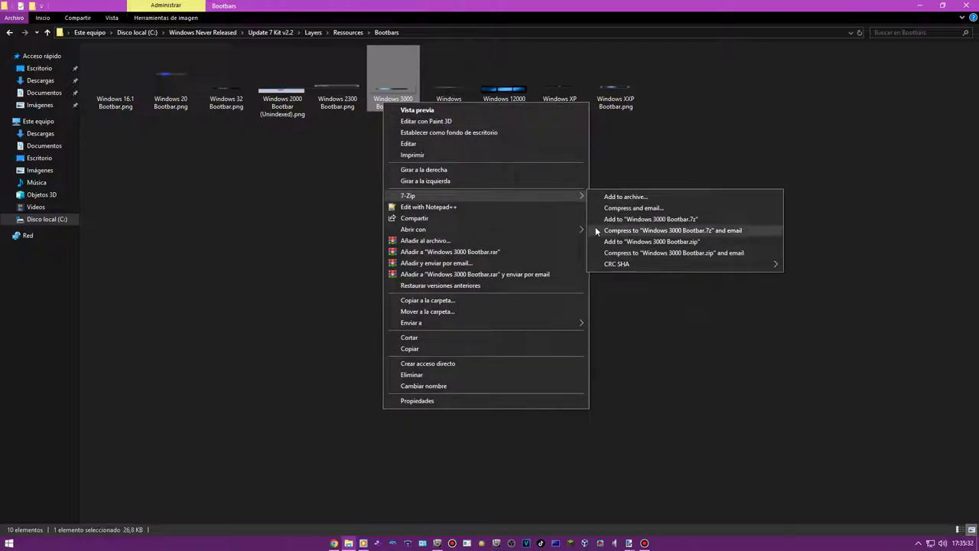
mouse_move(577, 229)
left_click(616, 240)
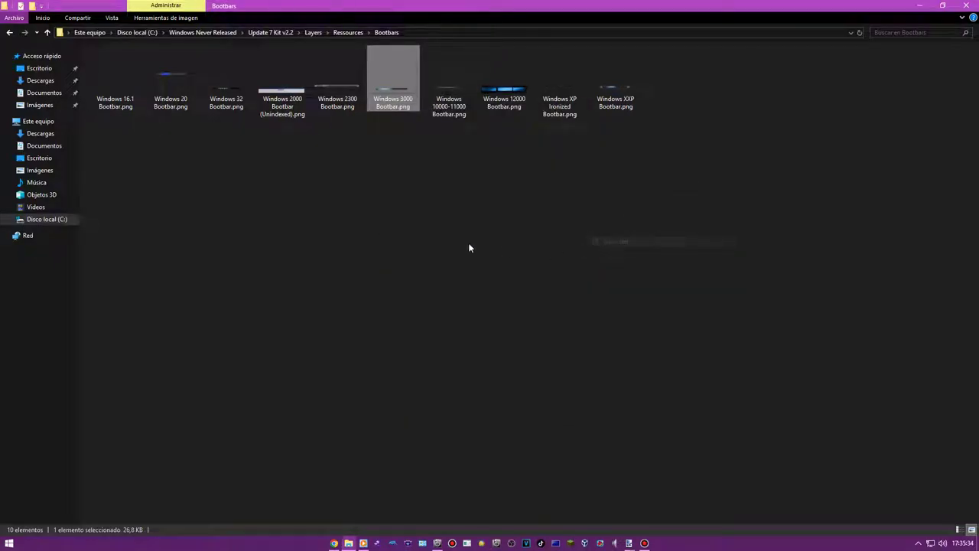
- Rectangle-select the glowing bar in Windows 3000 Bootbar.png and copy it
left_click(9, 79)
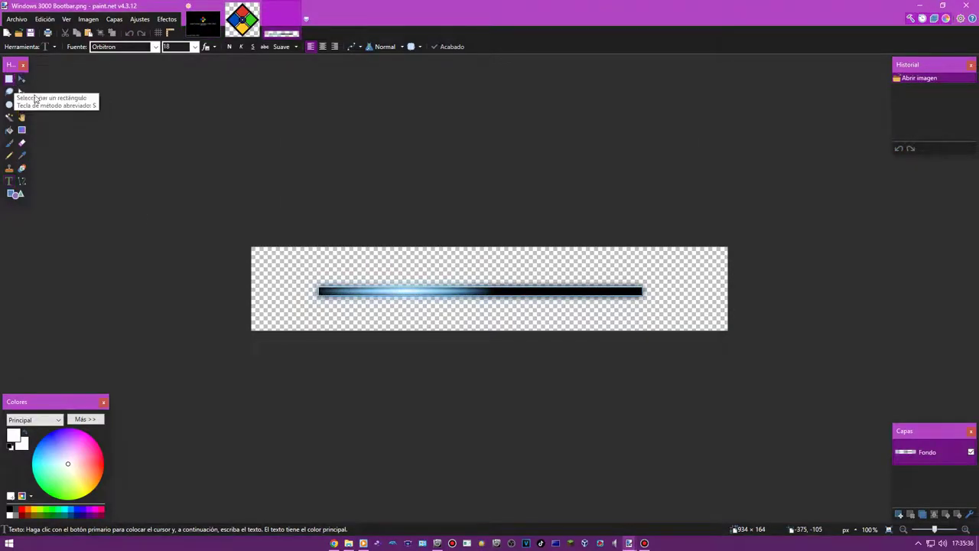
left_click_drag(937, 530, 936, 529)
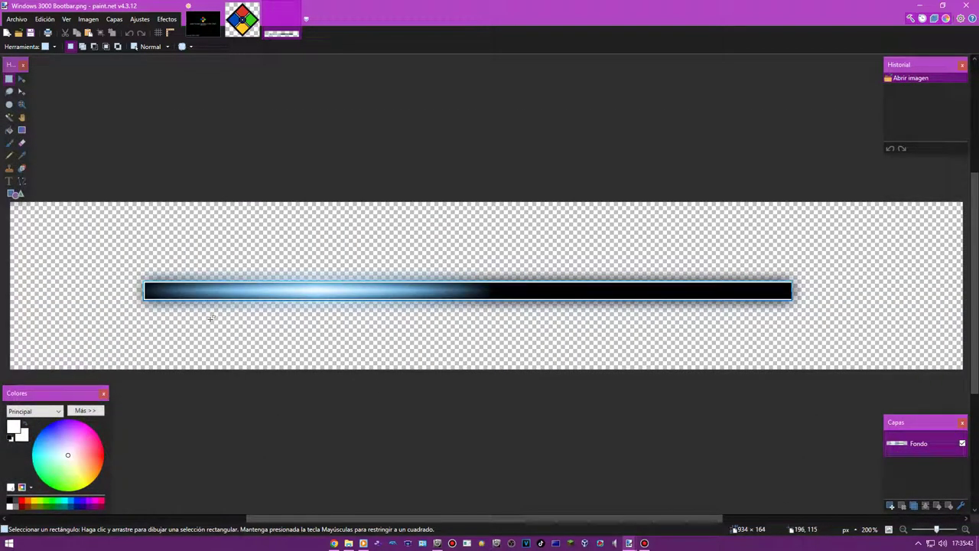
left_click_drag(120, 253, 814, 335)
left_click(81, 36)
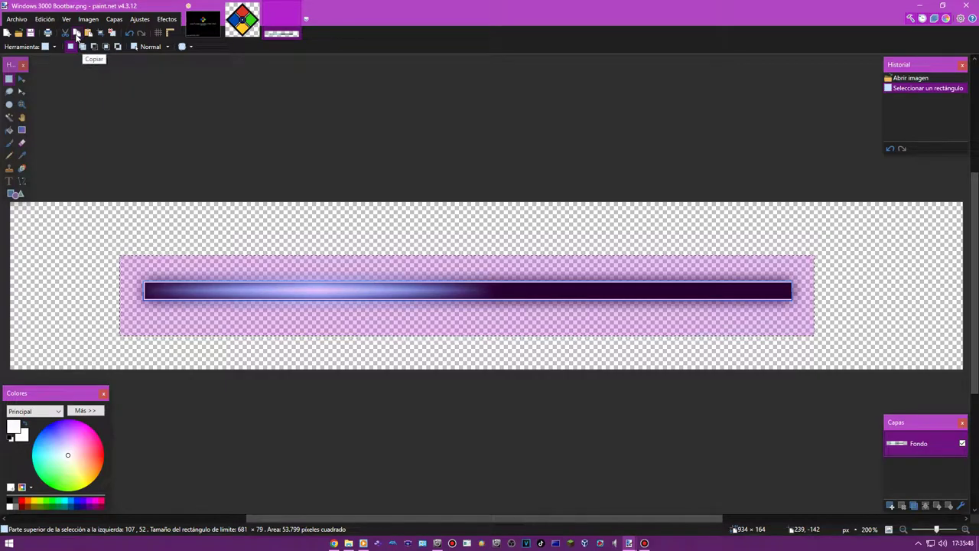
- Paste the bar into the boot screen below the Milennium subtitle, resized to about 487×57
left_click(213, 29)
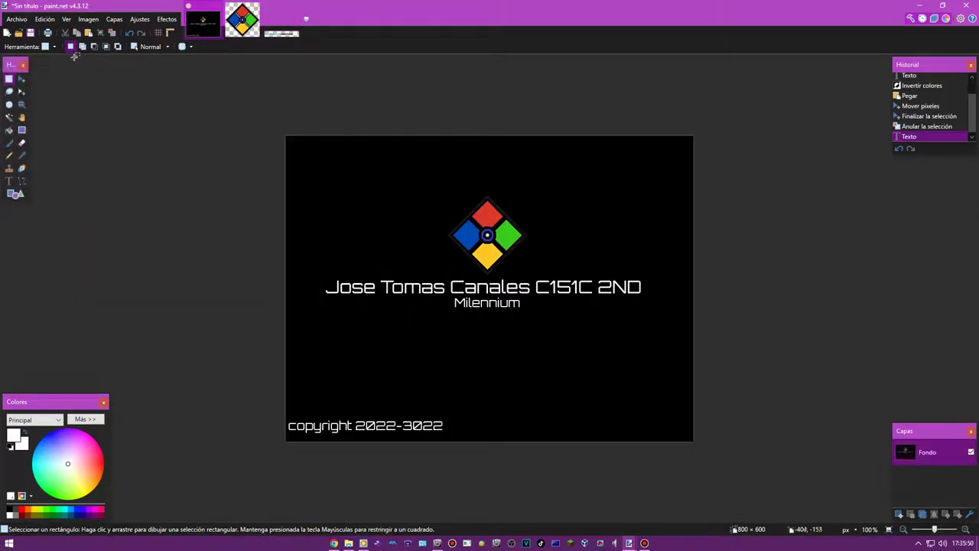
left_click(94, 33)
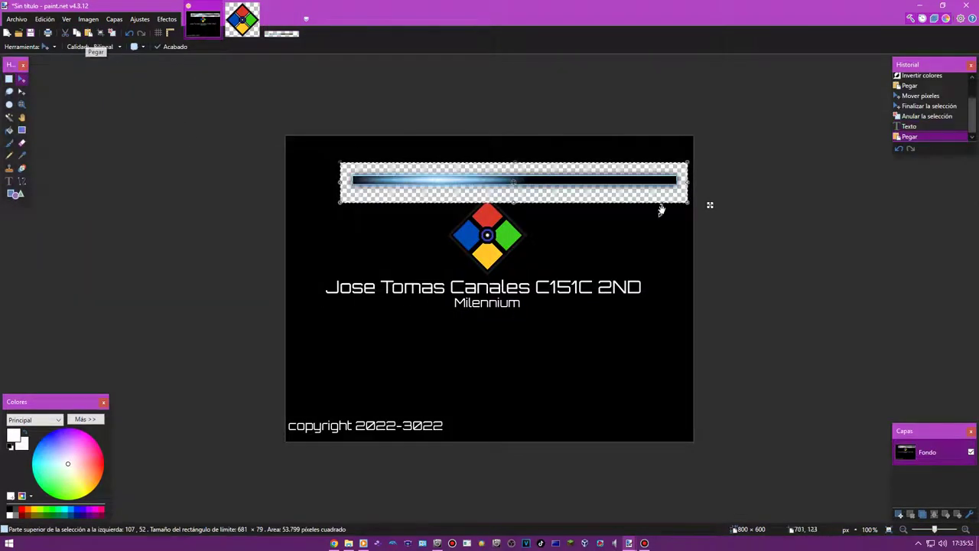
left_click_drag(708, 206, 684, 368)
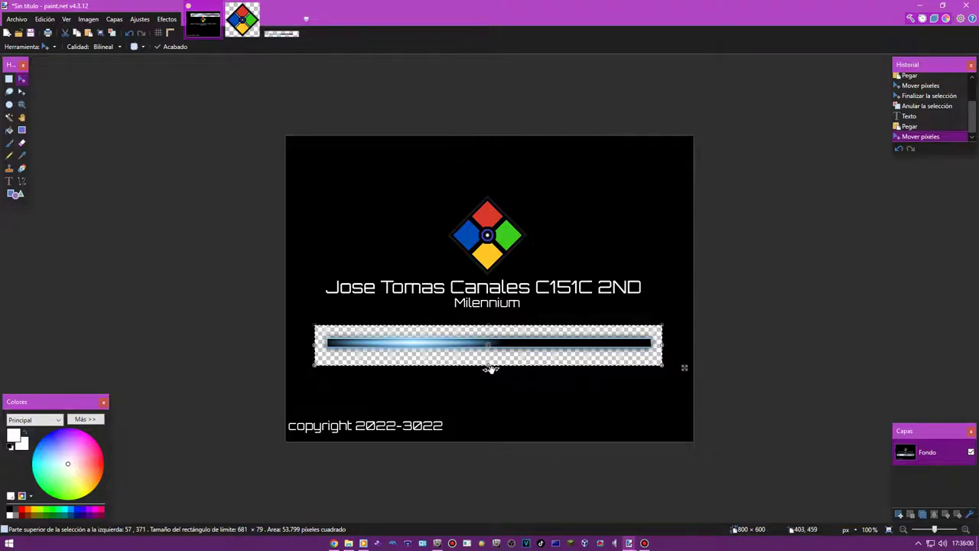
left_click_drag(489, 359, 489, 352)
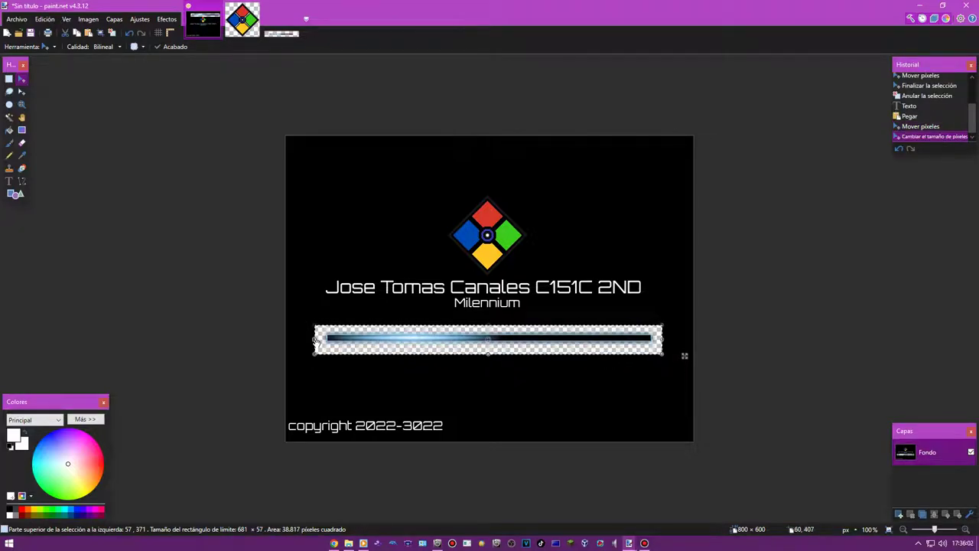
left_click_drag(314, 342, 448, 352)
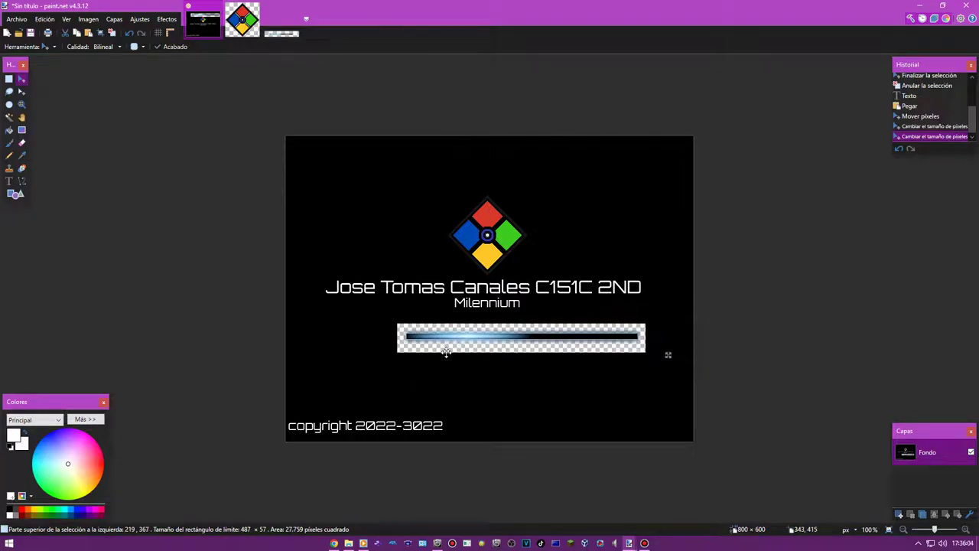
left_click(9, 79)
left_click(66, 149)
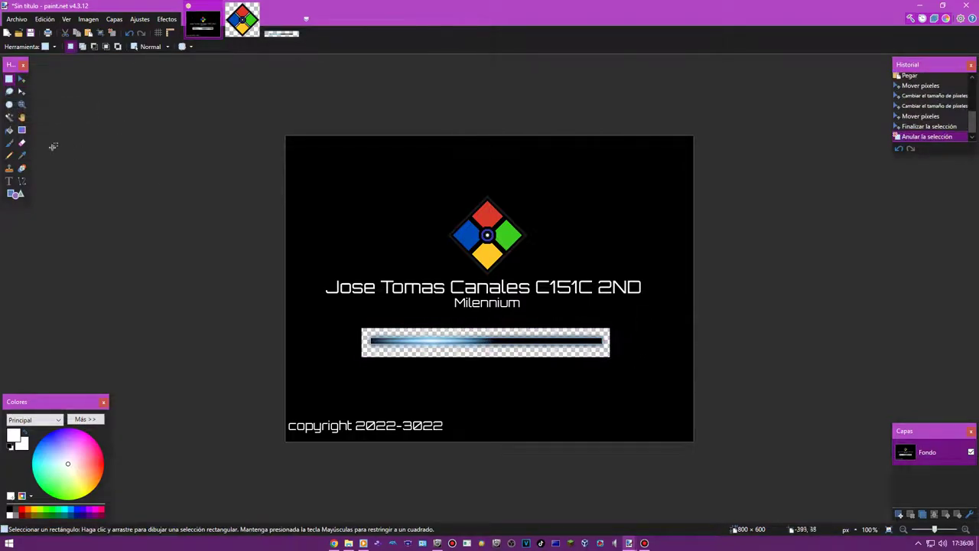
- Magic Wand the transparent area around the bar, try moving it, then undo the move
left_click(9, 117)
left_click(498, 357)
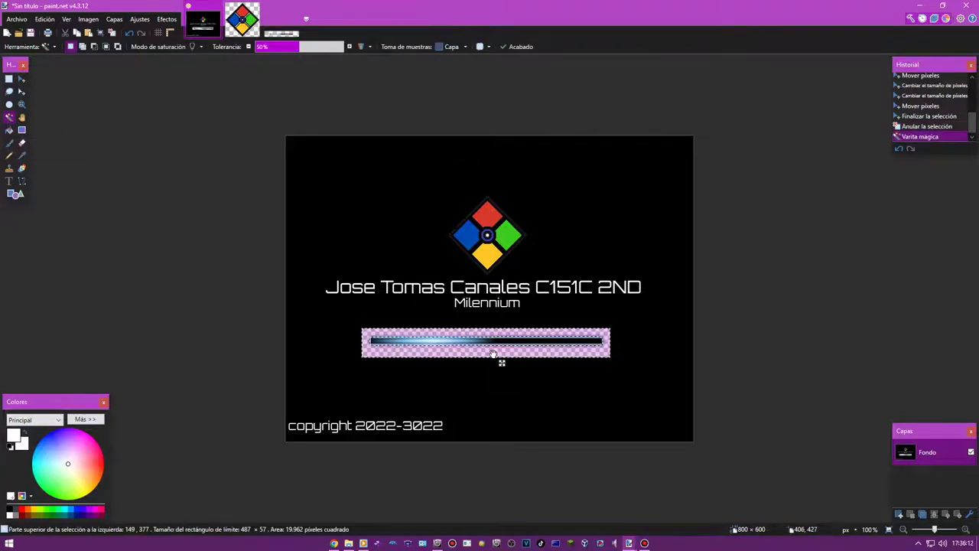
left_click(21, 78)
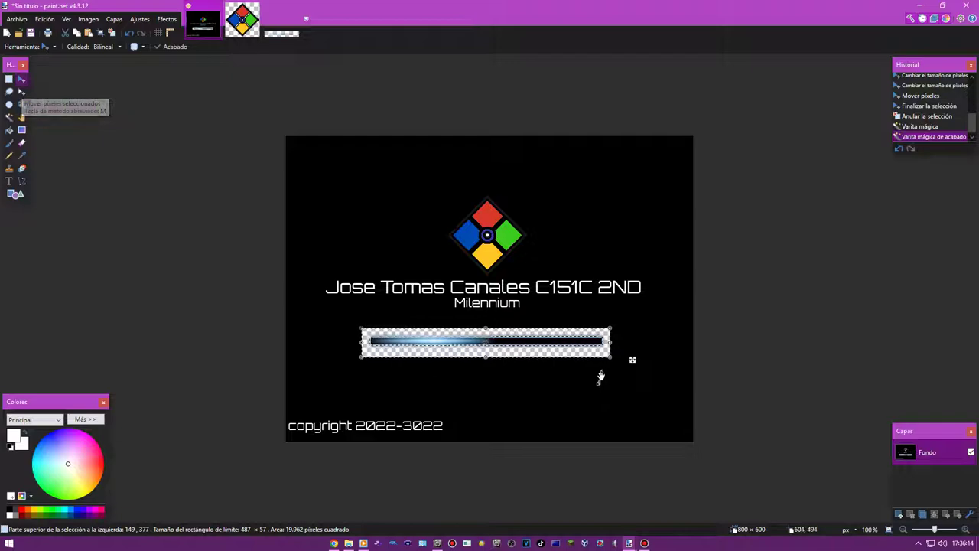
left_click_drag(632, 361, 235, 189)
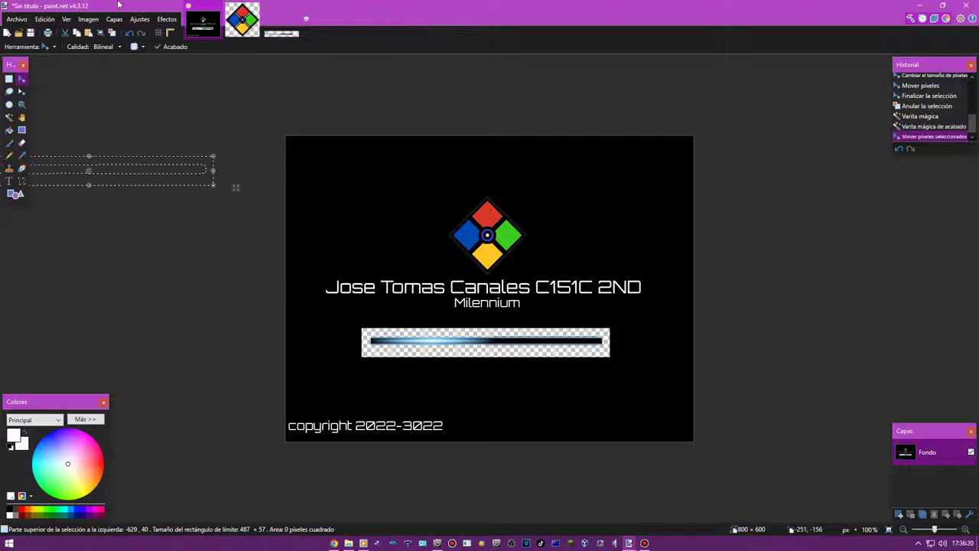
left_click(129, 33)
left_click(130, 33)
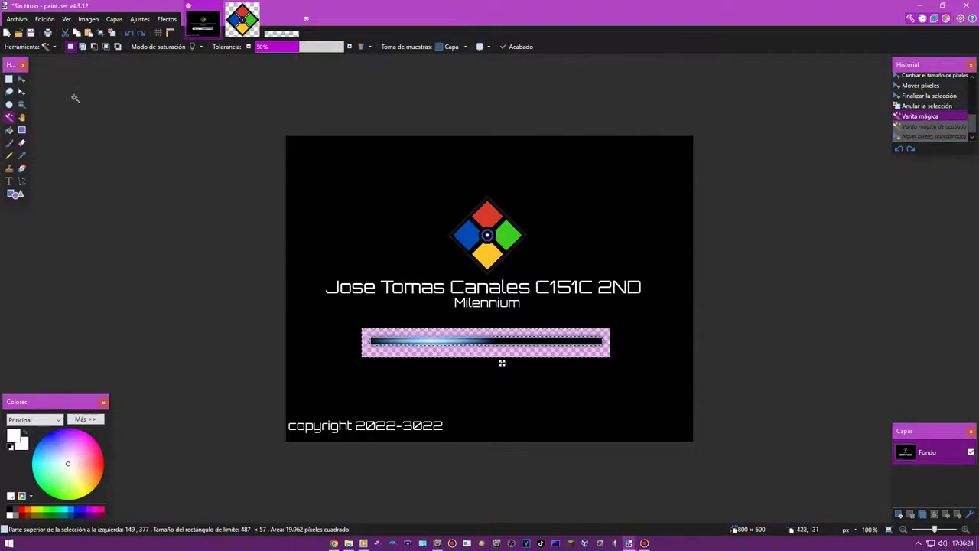
left_click(143, 34)
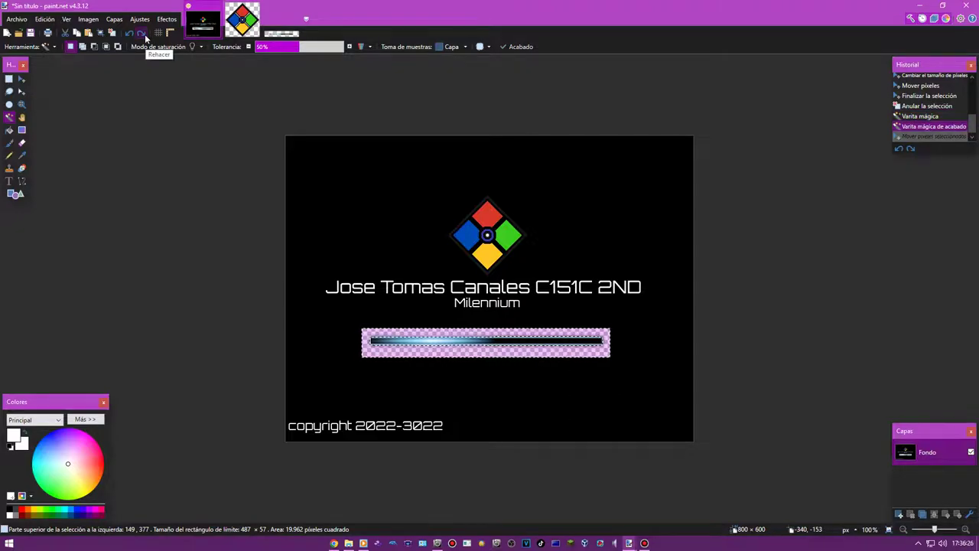
left_click(144, 34)
left_click(130, 34)
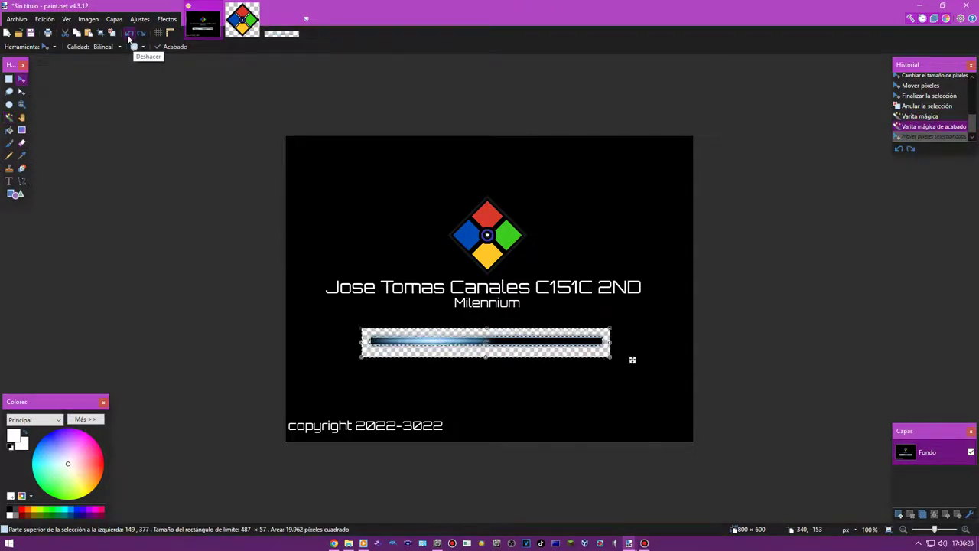
left_click(129, 34)
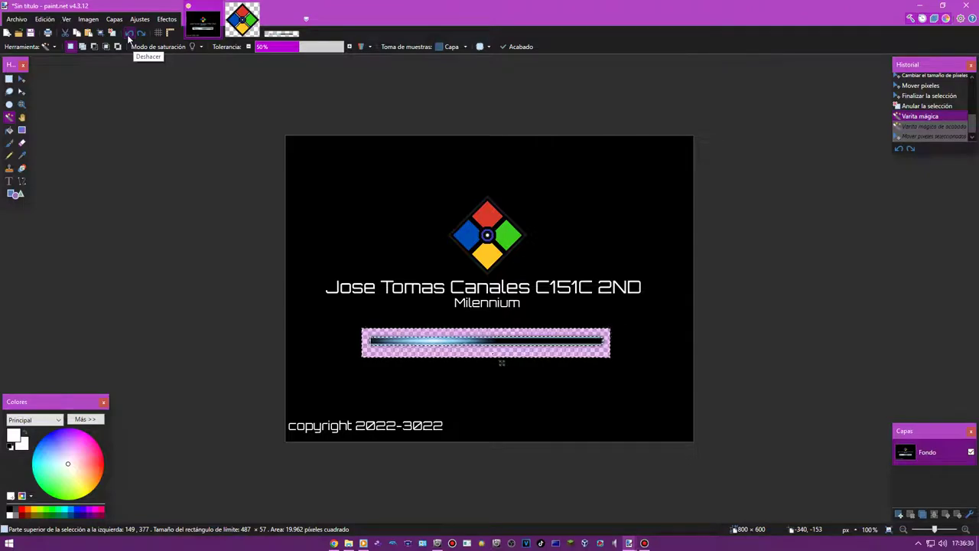
- Move the selected transparent regions around the bar off the canvas to the left
left_click(22, 80)
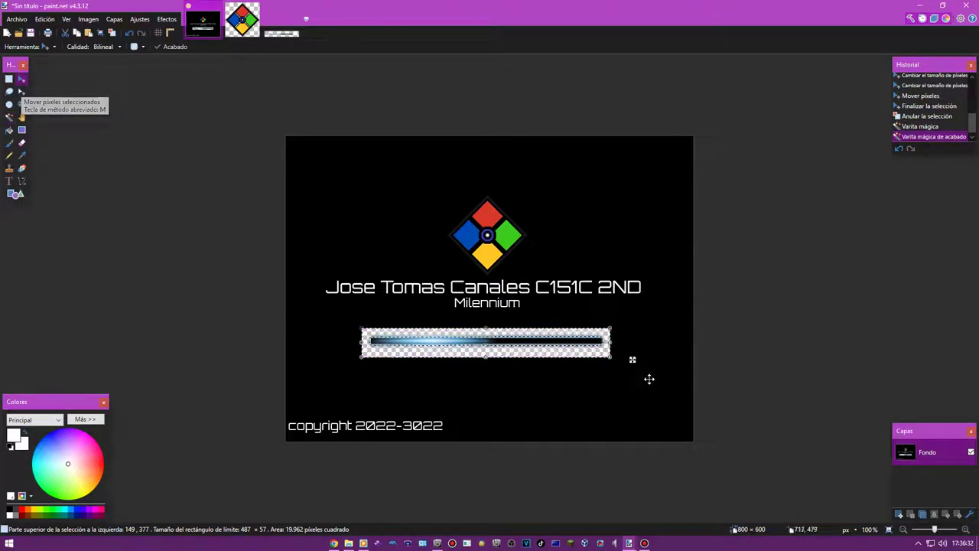
left_click_drag(635, 377, 176, 352)
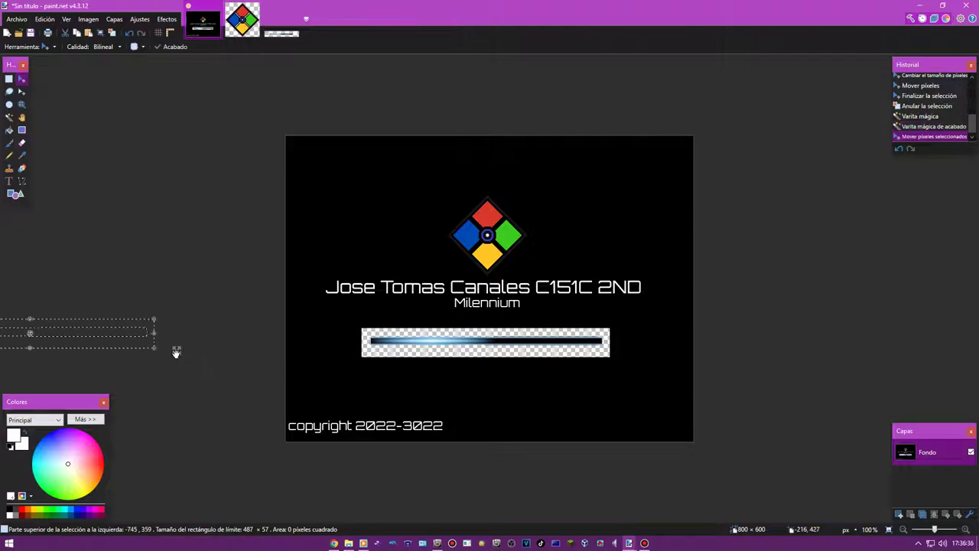
left_click(9, 117)
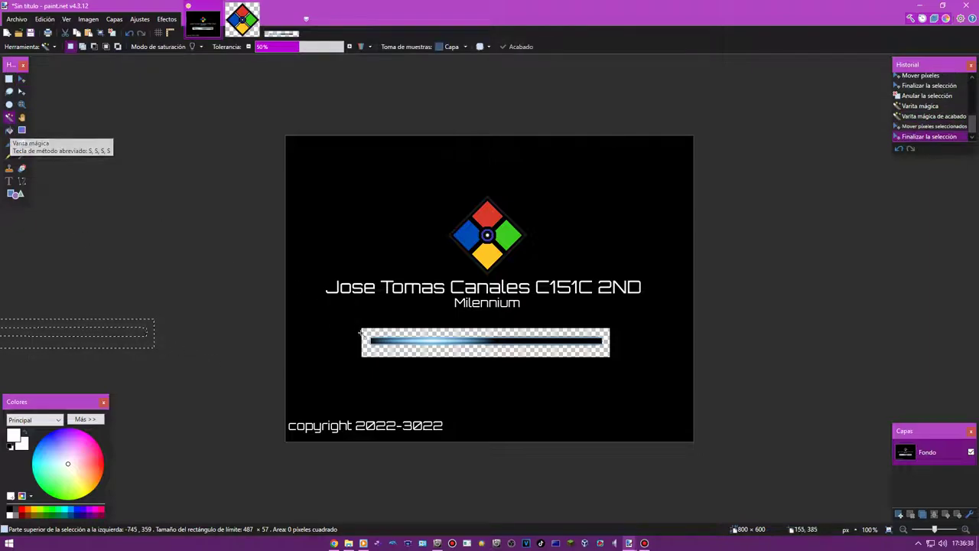
left_click(369, 351)
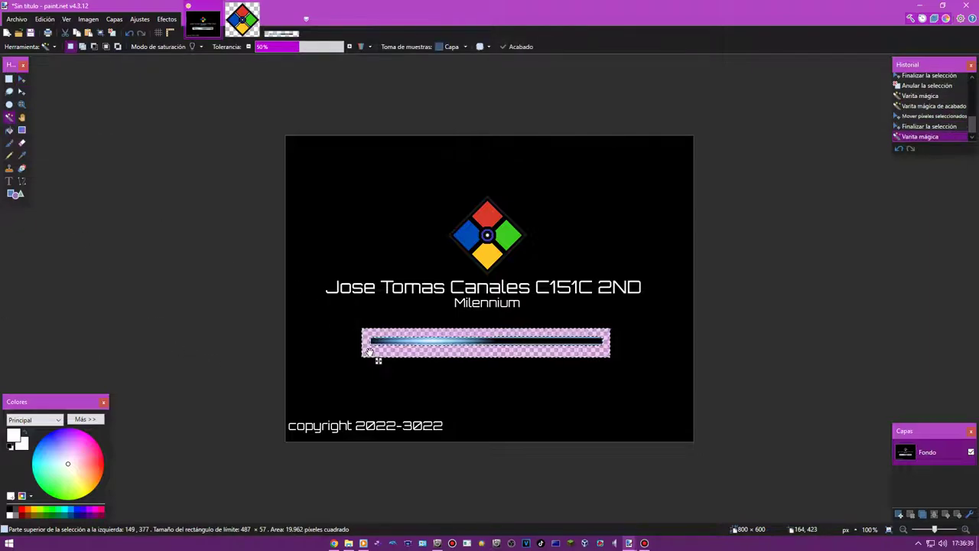
left_click(22, 79)
left_click_drag(633, 361, 221, 293)
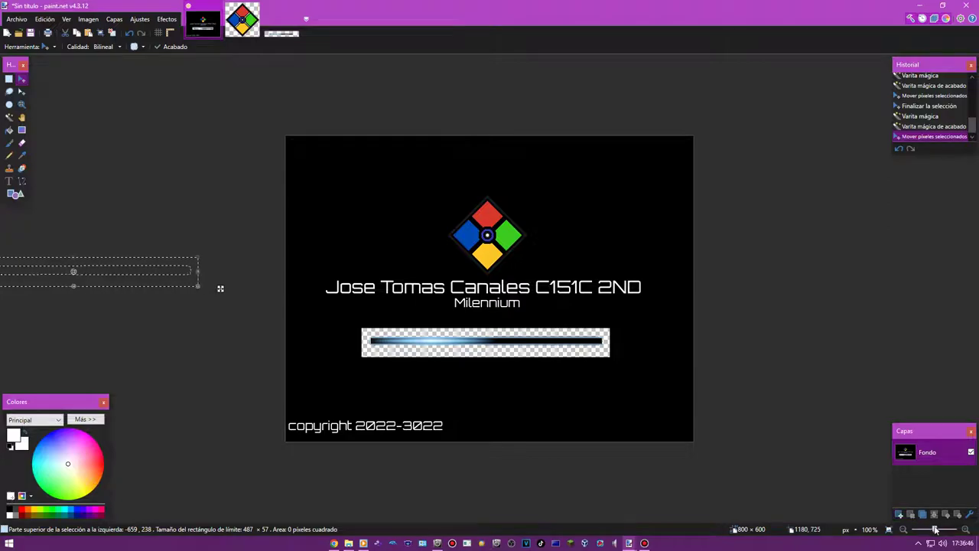
left_click_drag(935, 530, 942, 529)
- Paint Bucket the checkered areas around the bar with black, then zoom back out
scroll(782, 452, "down", 5)
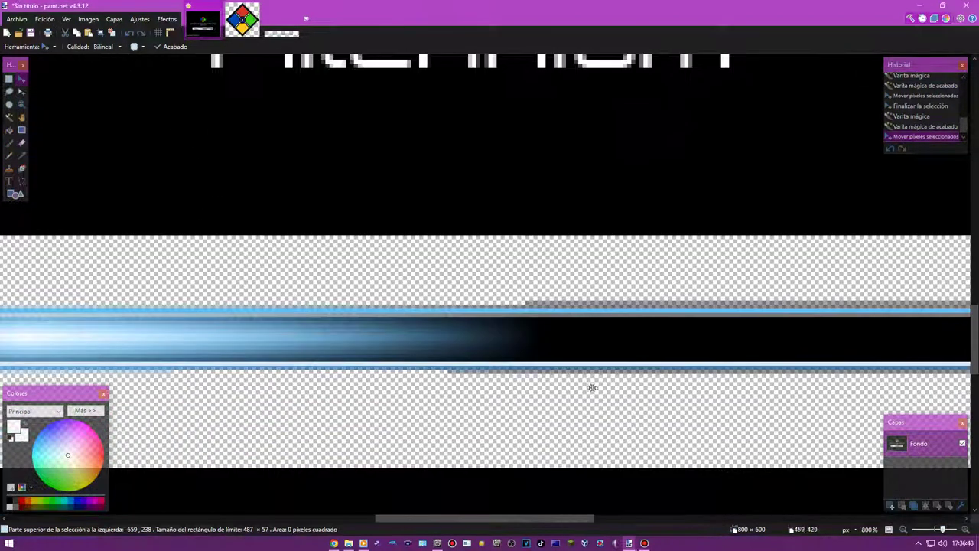
left_click(9, 130)
left_click(13, 502)
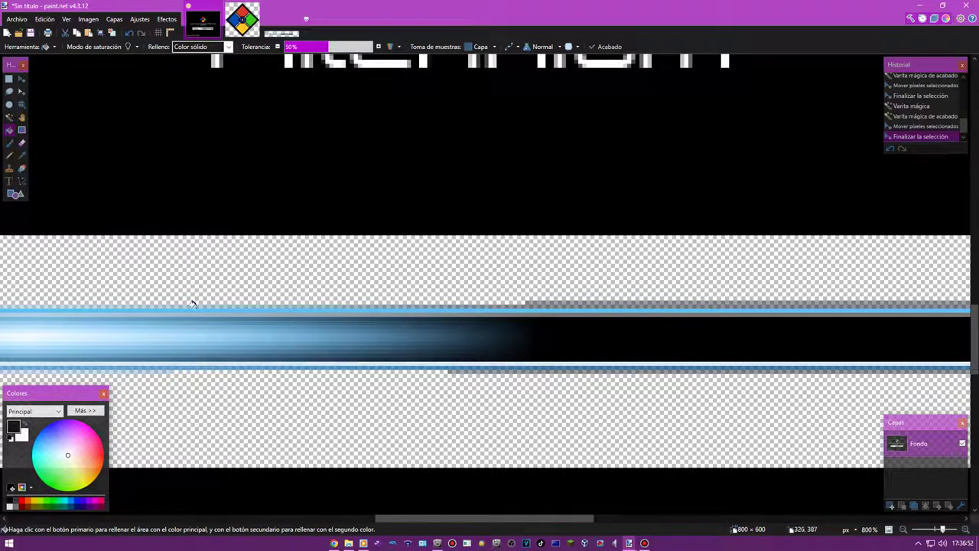
left_click(188, 275)
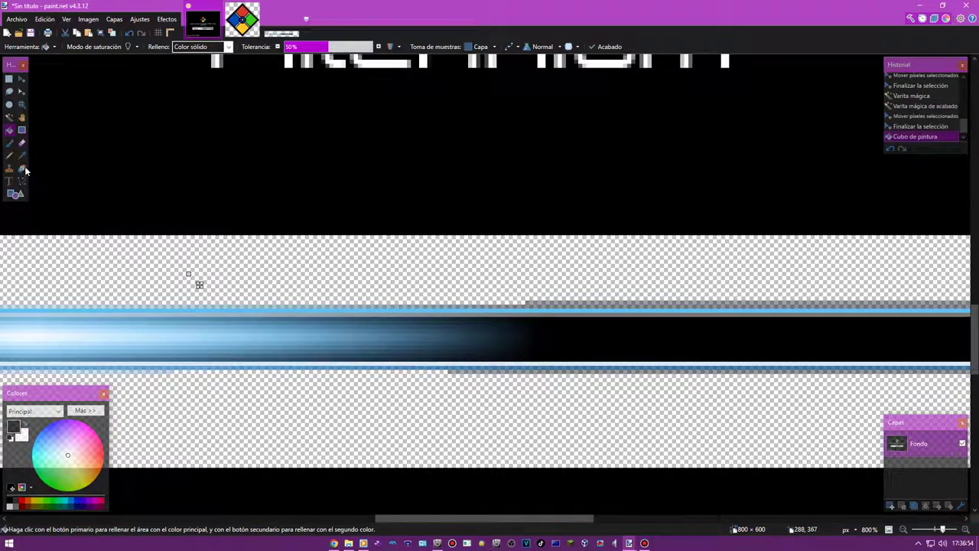
left_click(9, 78)
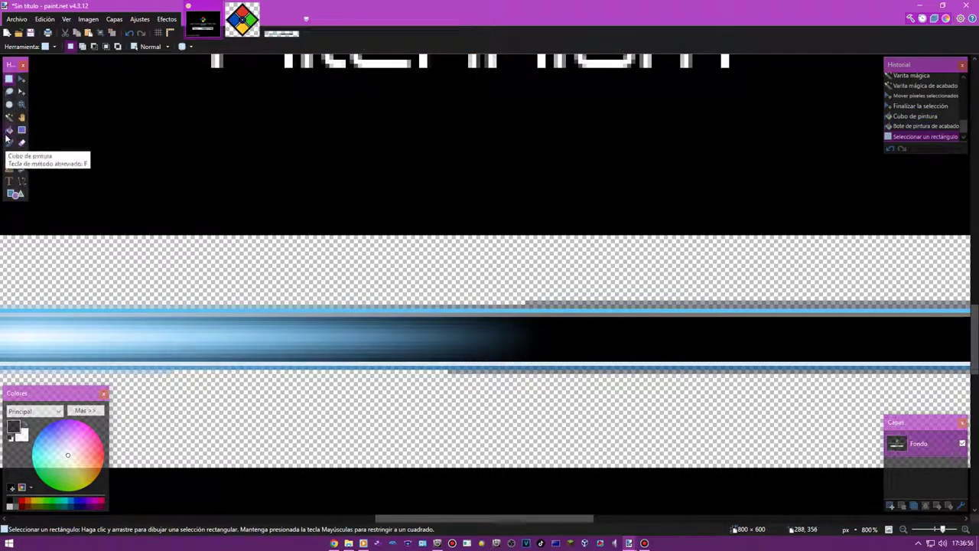
left_click(9, 130)
left_click(130, 293)
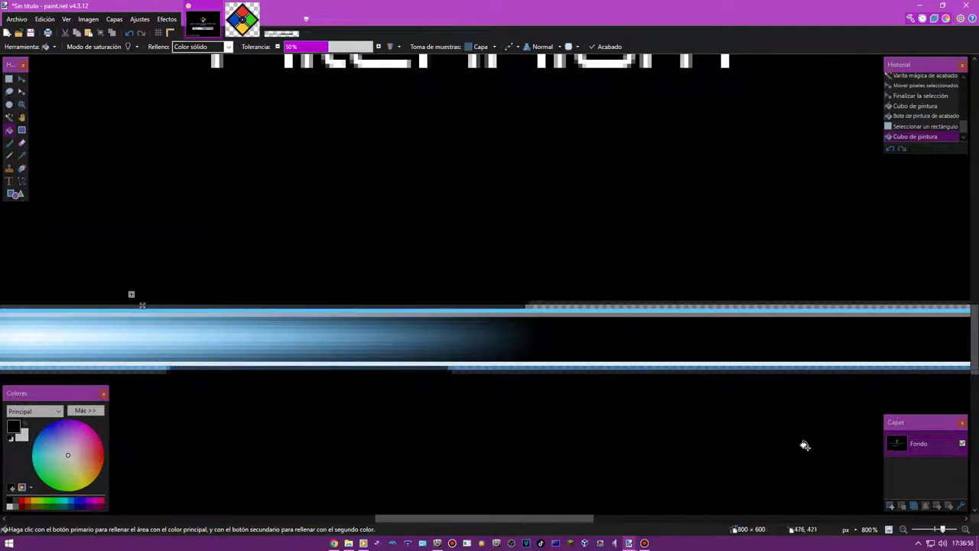
left_click_drag(943, 530, 935, 529)
scroll(789, 380, "up", 2)
scroll(790, 380, "down", 2)
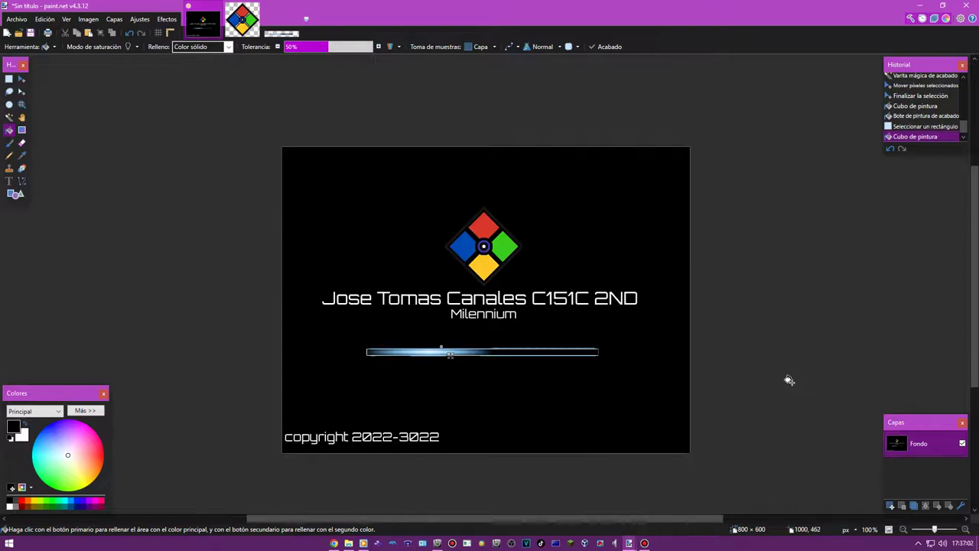
scroll(789, 380, "up", 1)
left_click(9, 79)
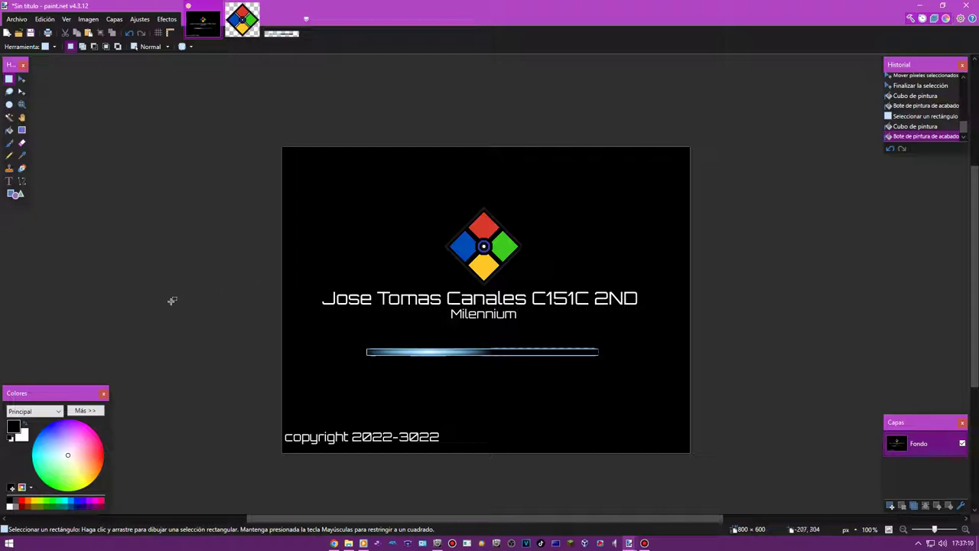
- In File Explorer, go to Update 7 Original > Update 7 Original > Picture
mouse_move(348, 543)
left_click(343, 499)
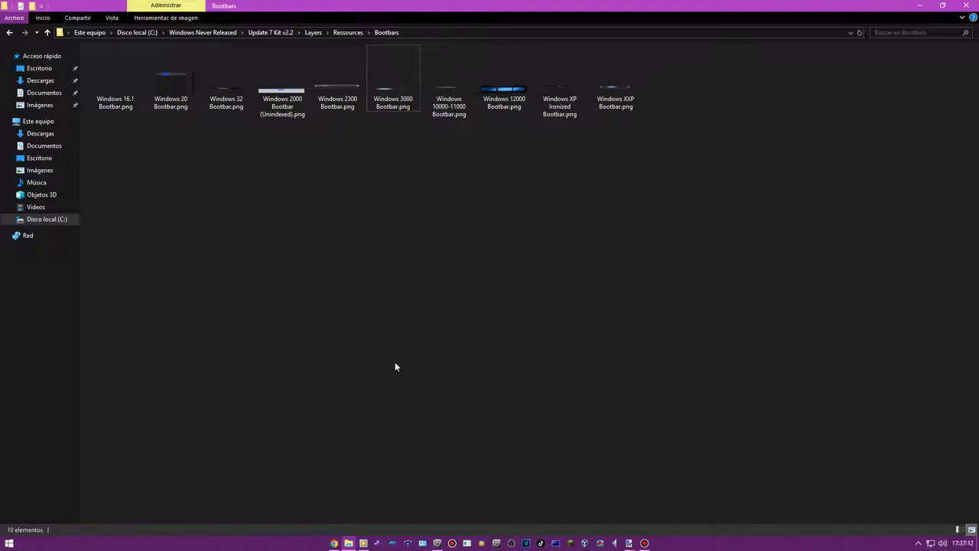
key("alt+Left")
key("alt+Up")
key("alt+Up")
key("alt+Up")
key("Return")
key("alt+Up")
key("Down")
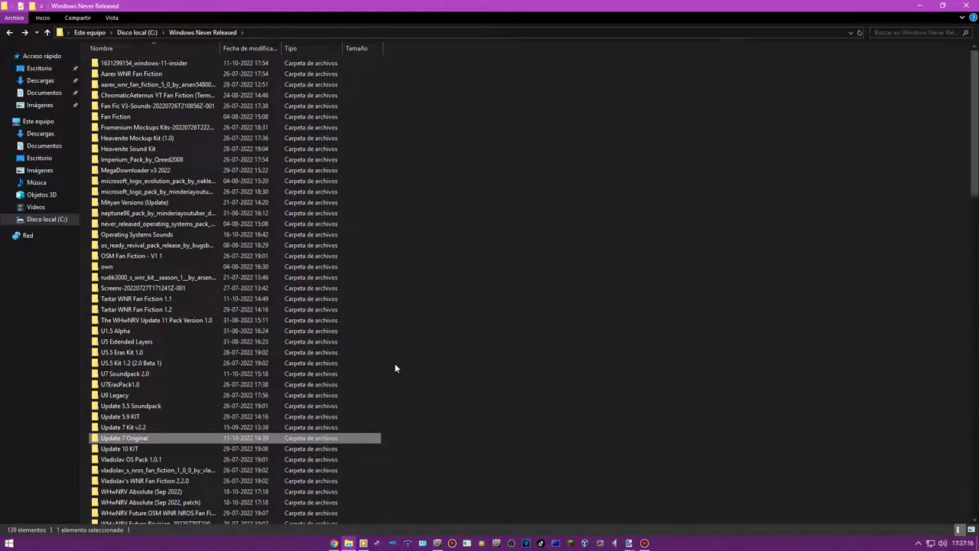
key("Return")
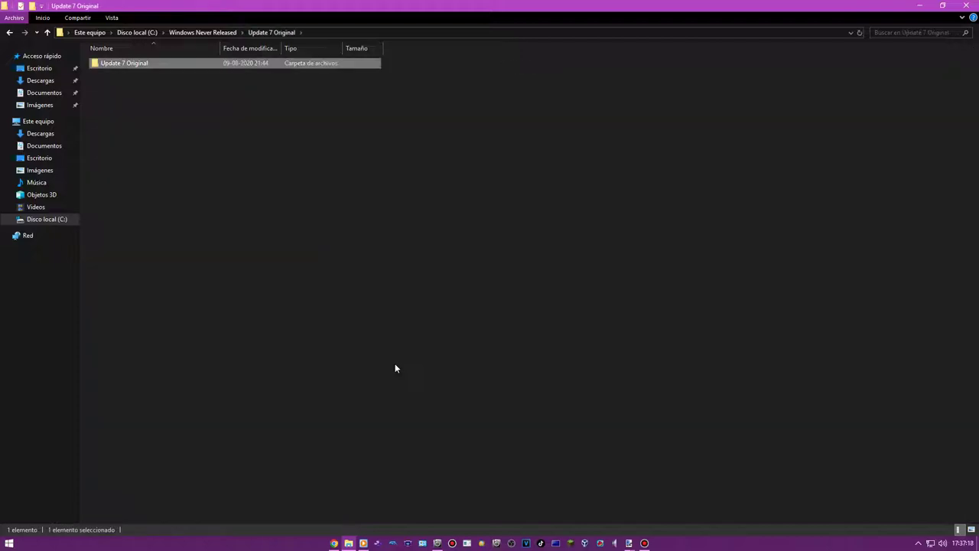
key("Return")
key("Down")
key("Return")
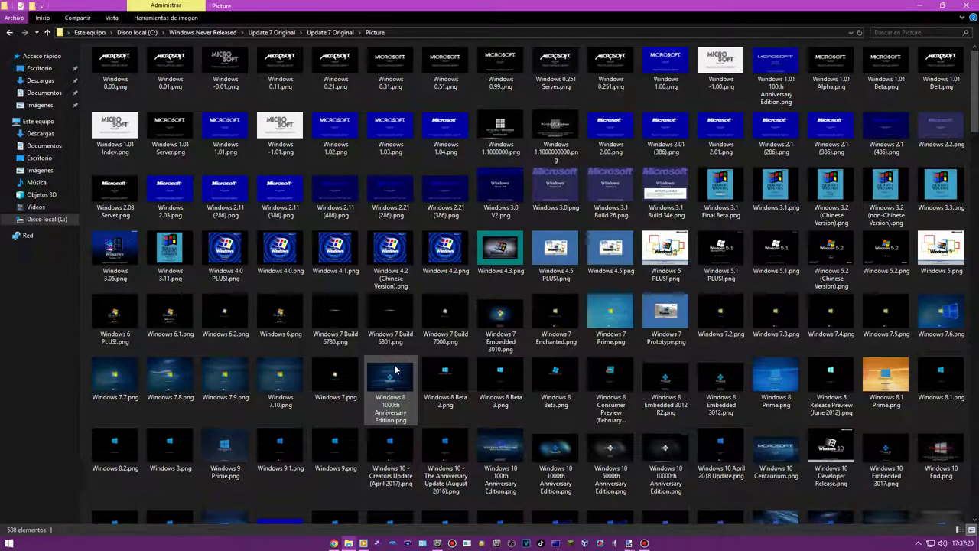
- Find Windows Orion.png among the pictures and open it in paint.net
scroll(525, 429, "down", 8)
scroll(528, 430, "down", 5)
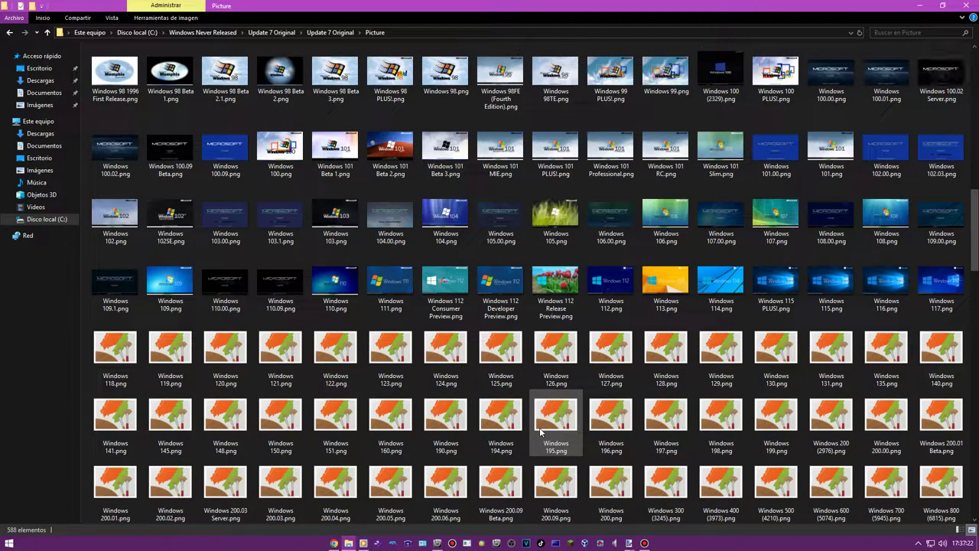
scroll(546, 439, "down", 15)
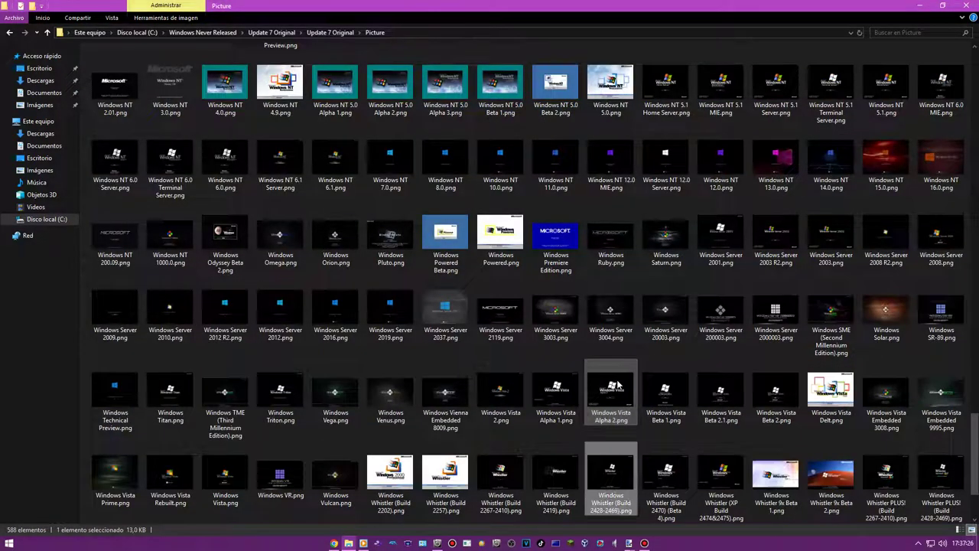
scroll(611, 459, "down", 2)
left_click(555, 482)
key("Up")
key("Up")
key("Up")
key("Up")
key("Up")
key("Up")
key("Up")
key("Up")
key("Up")
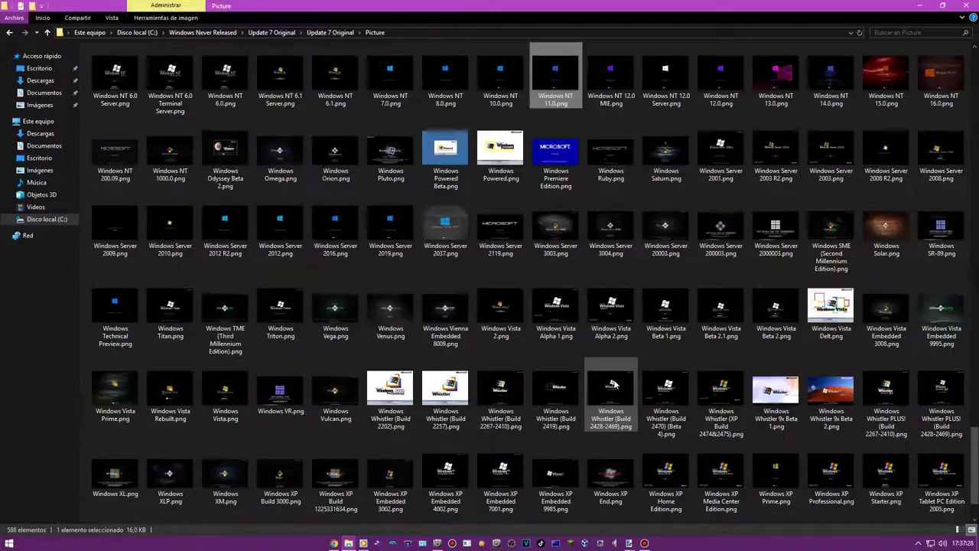
key("Up")
key("Up")
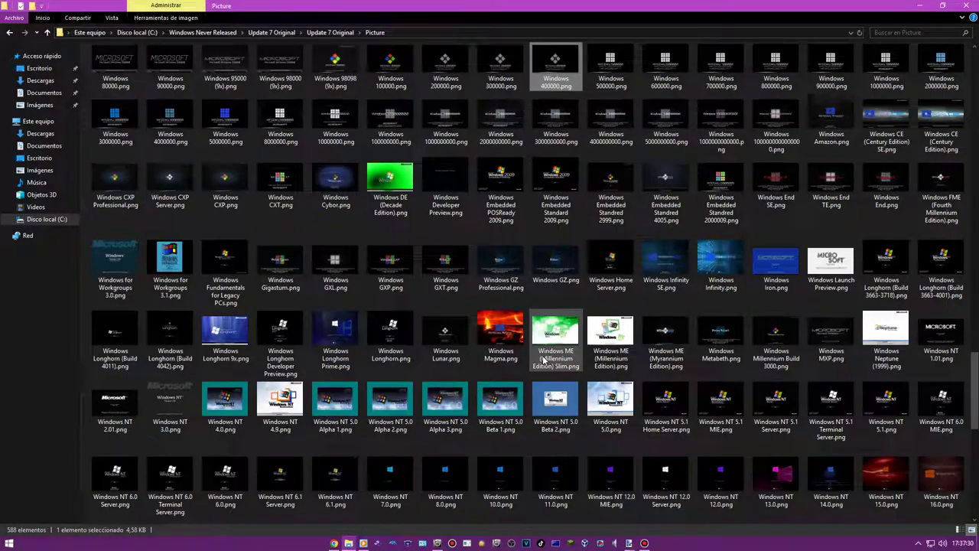
left_click(544, 359)
key("Right")
key("Right")
key("Right")
key("Right")
key("Right")
key("Right")
key("Right")
key("Right")
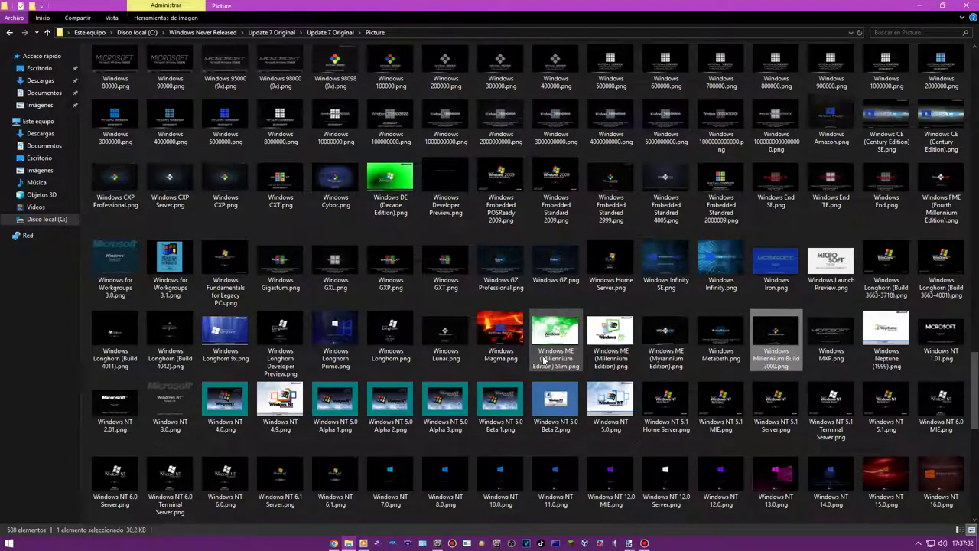
key("Right")
key("Right")
key("Right")
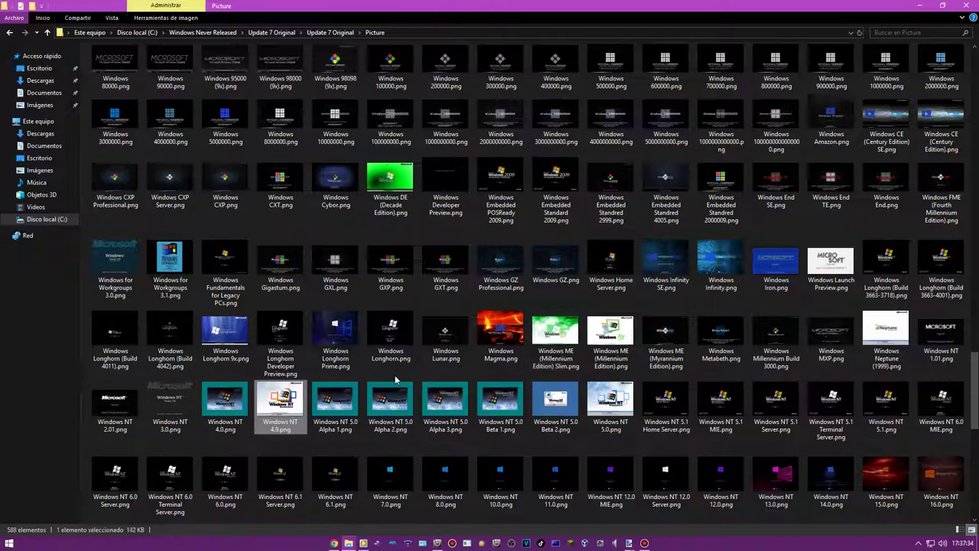
key("Down")
key("Down")
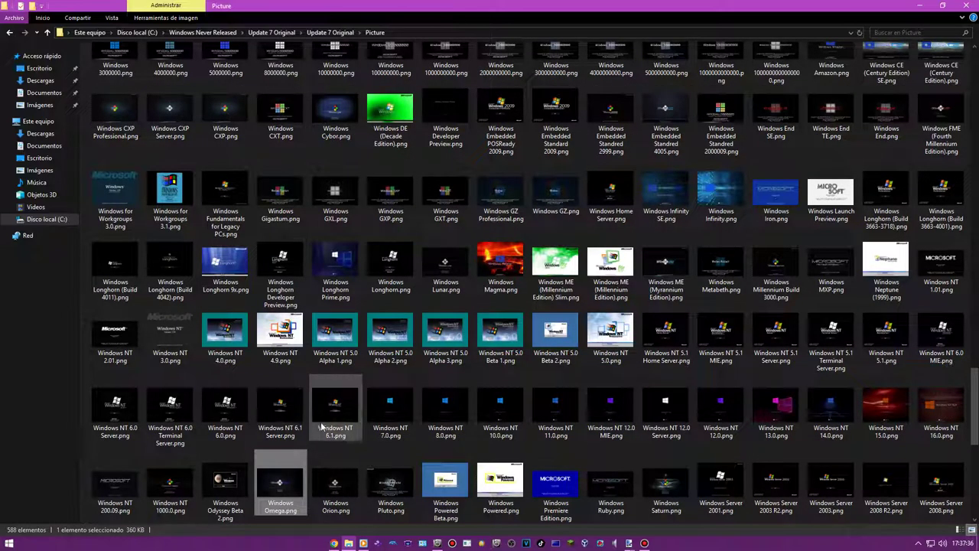
right_click(315, 496)
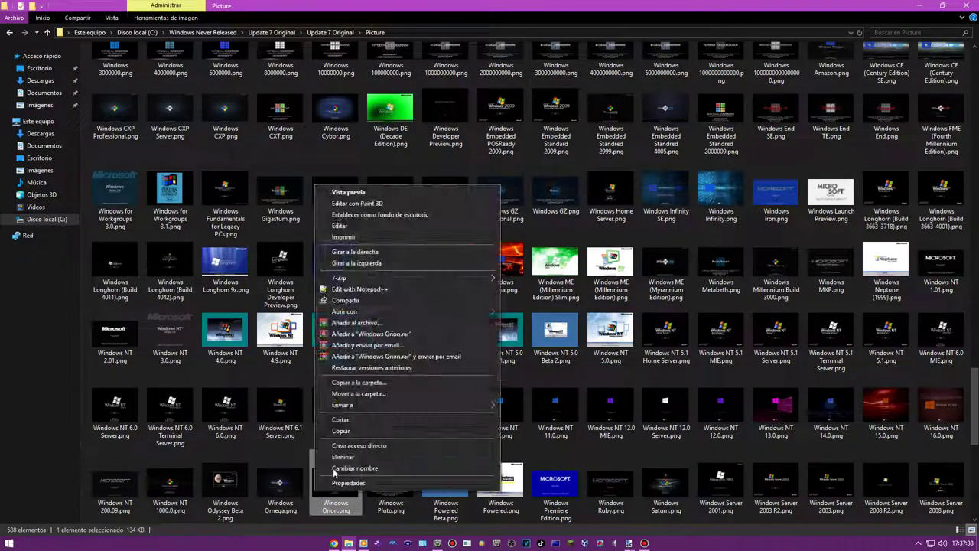
mouse_move(468, 311)
left_click(526, 323)
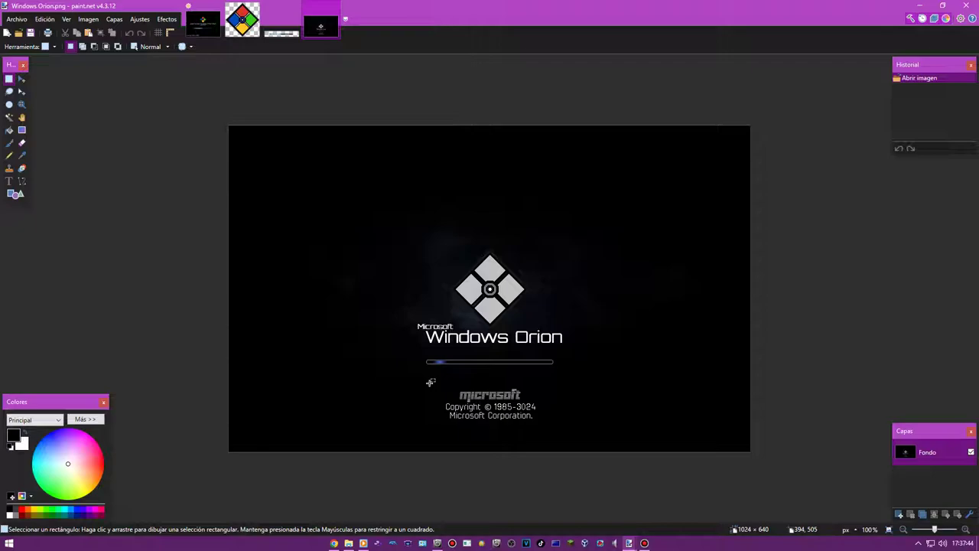
- Copy the microsoft logo from Windows Orion.png into the boot screen's bottom-right corner
left_click_drag(447, 385, 533, 400)
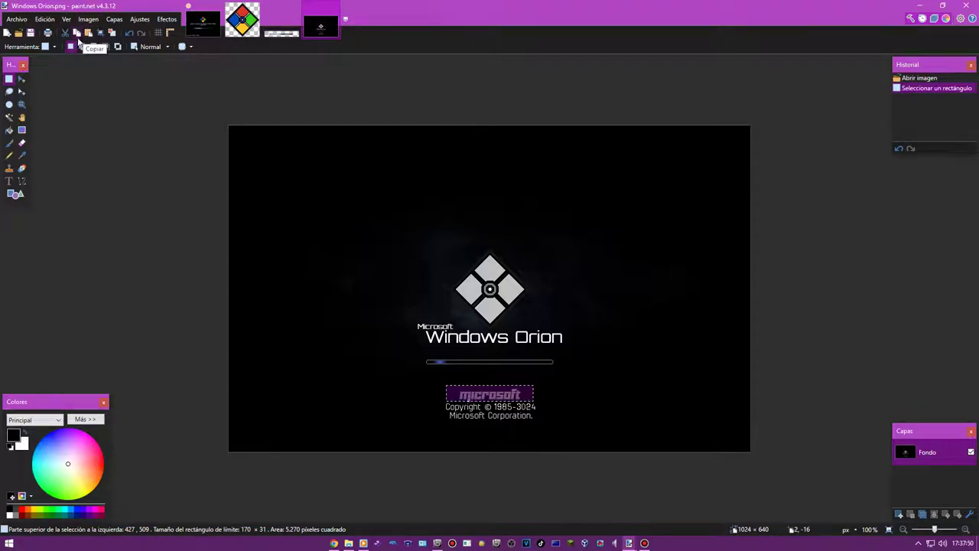
left_click(202, 19)
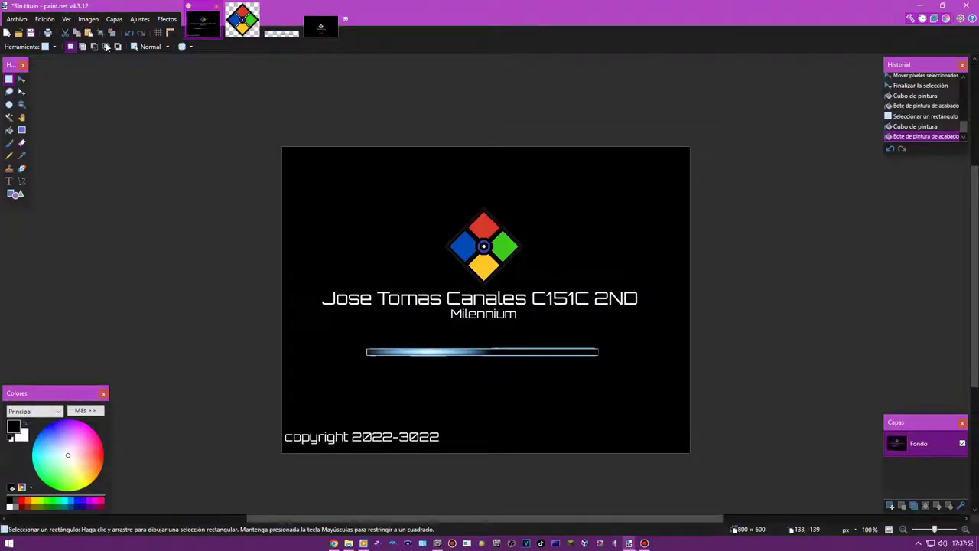
key("ctrl+v")
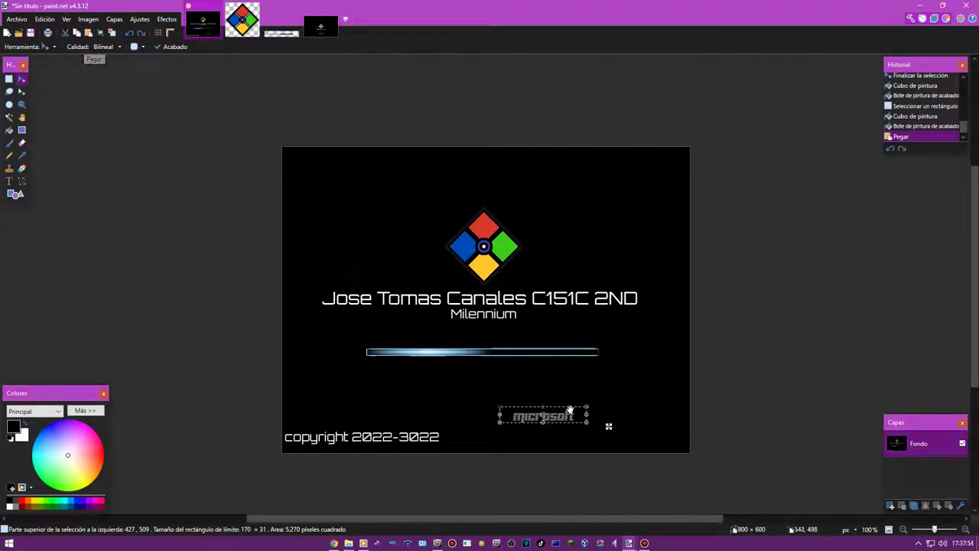
left_click_drag(609, 426, 713, 446)
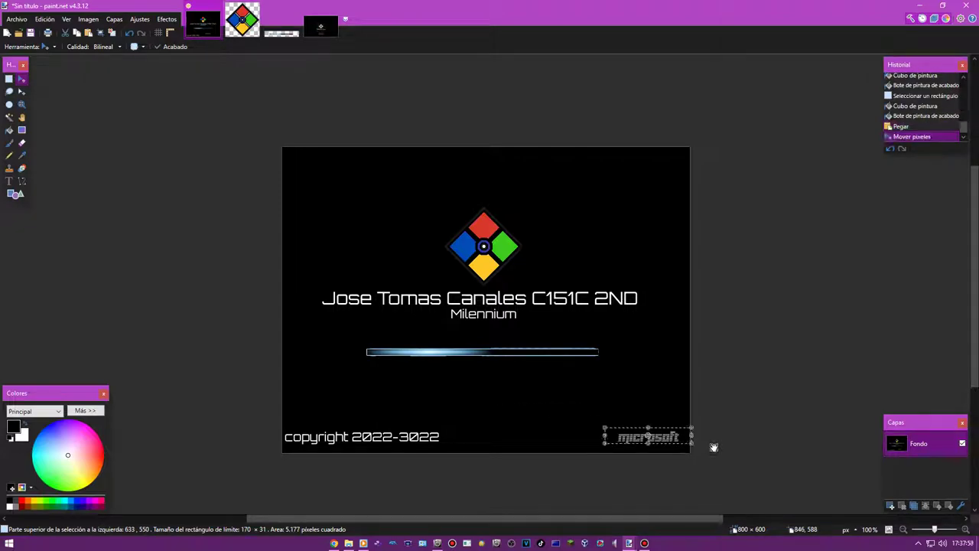
left_click(8, 79)
key("ctrl+d")
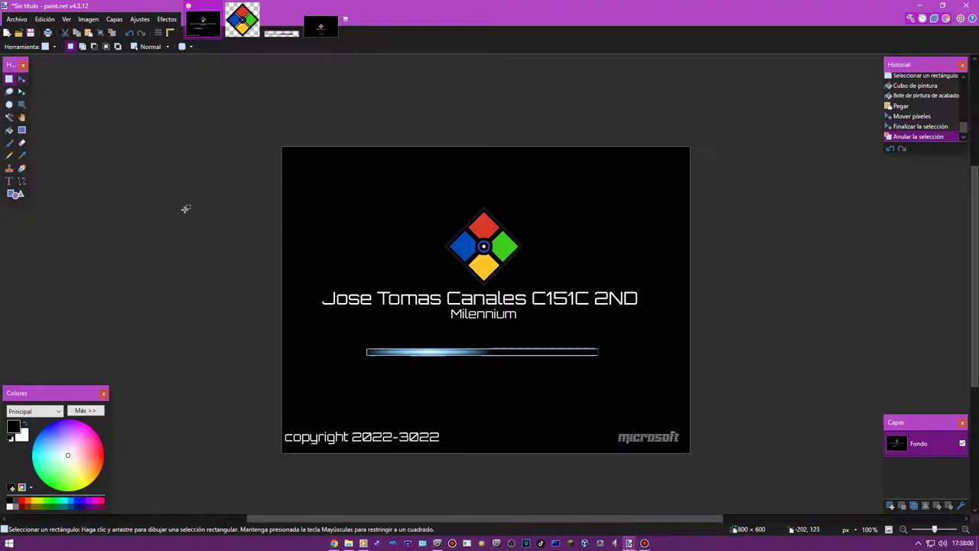
- Copy the 'Microsoft Corporation.' line from the Orion screen and place it just under the boot bar
left_click(321, 27)
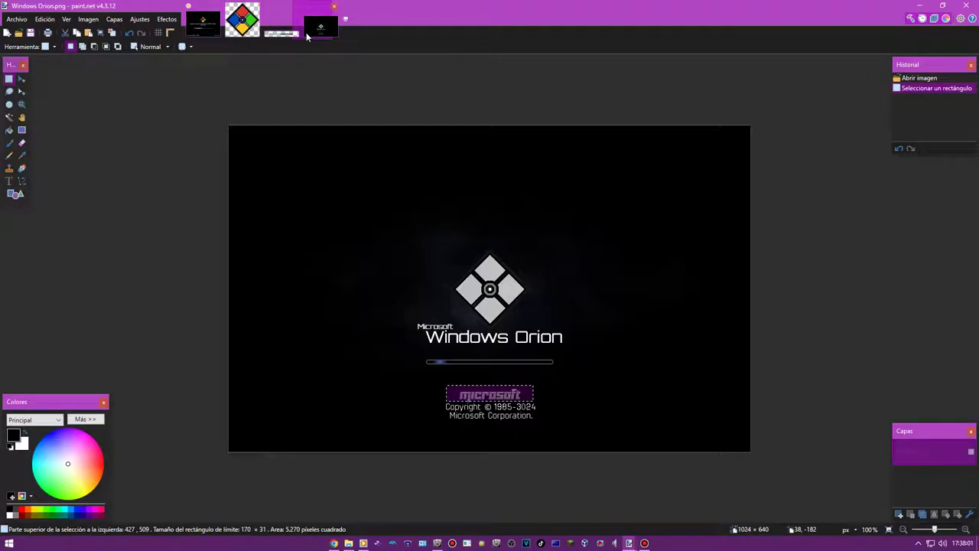
left_click(329, 236)
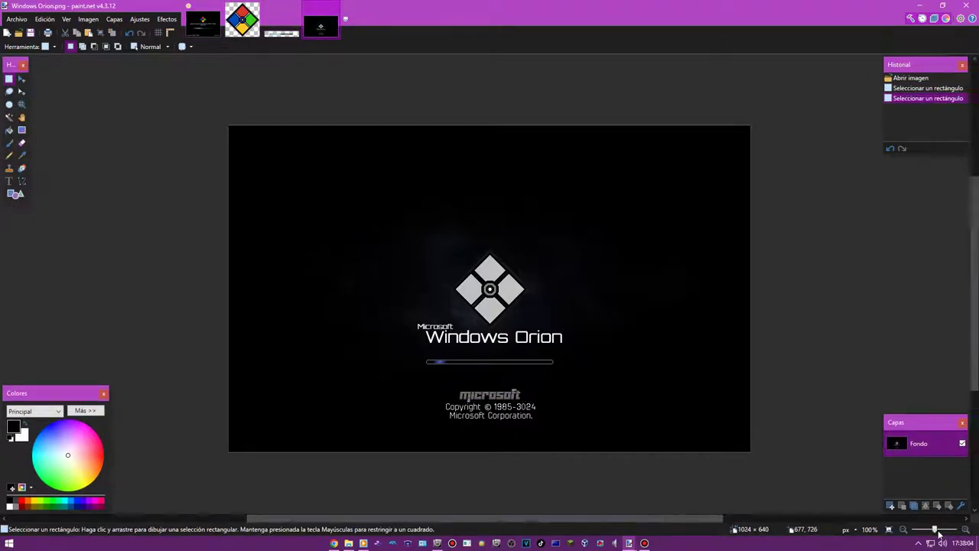
scroll(489, 289, "up", 5)
scroll(582, 337, "down", 10)
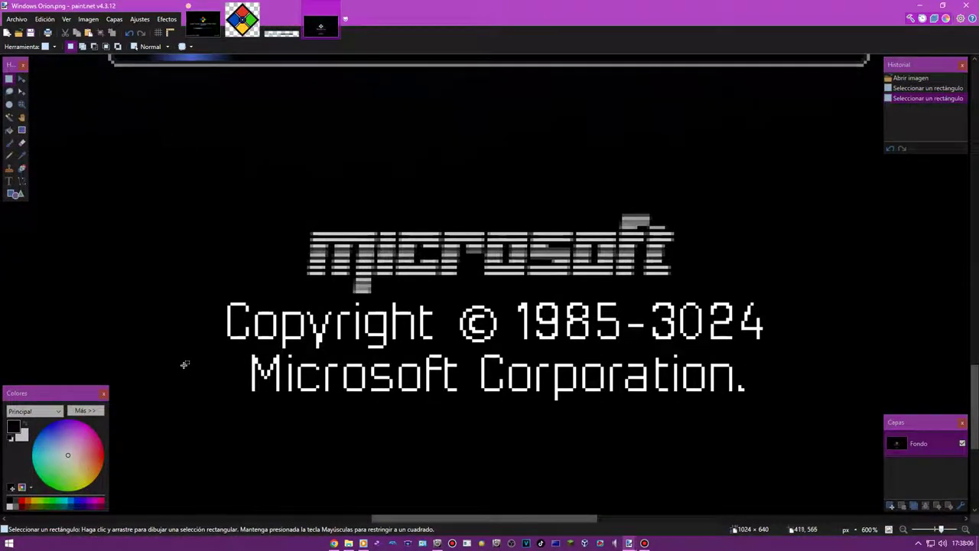
left_click_drag(223, 352, 762, 411)
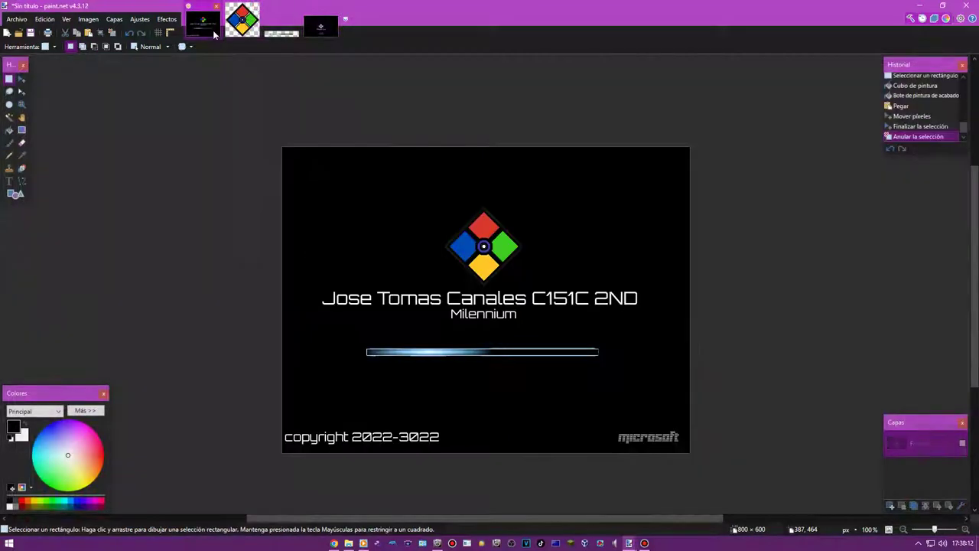
key("ctrl+Tab")
left_click(86, 36)
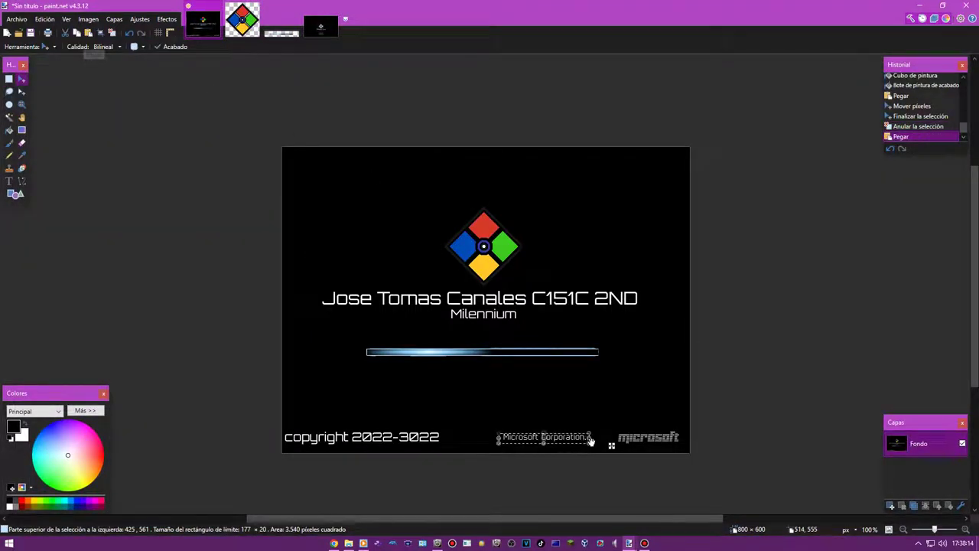
left_click_drag(611, 446, 552, 374)
key("s")
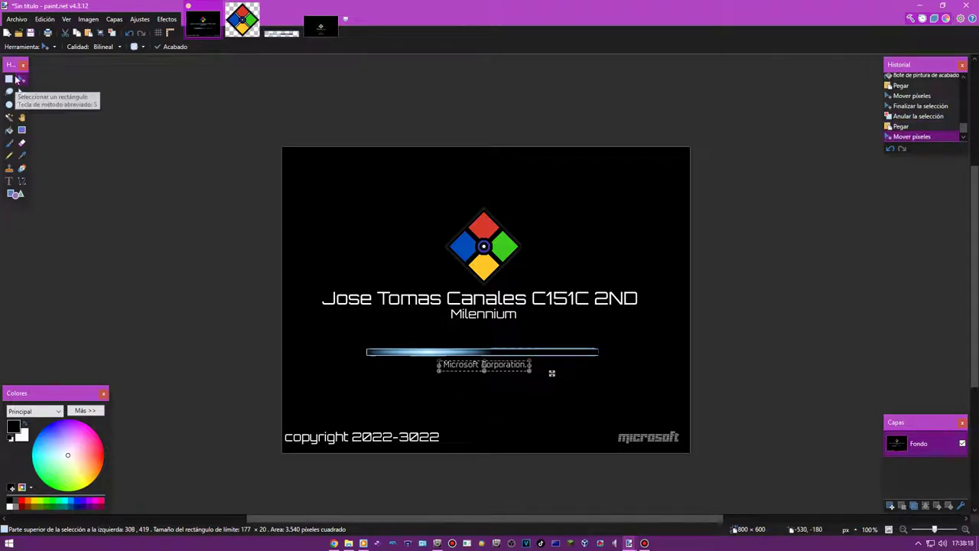
key("ctrl+d")
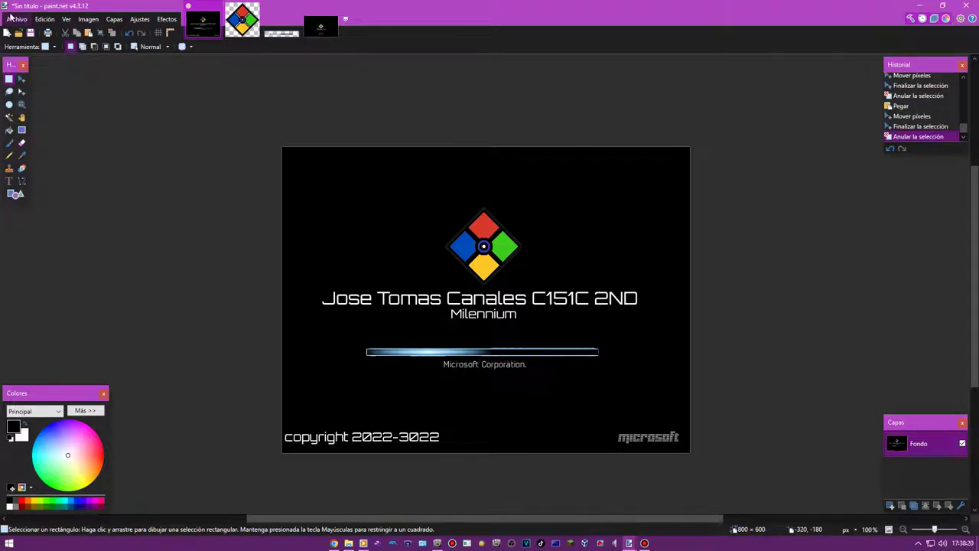
left_click(16, 18)
- Save the boot screen as a PNG file under the chosen name via Save As
left_click(78, 134)
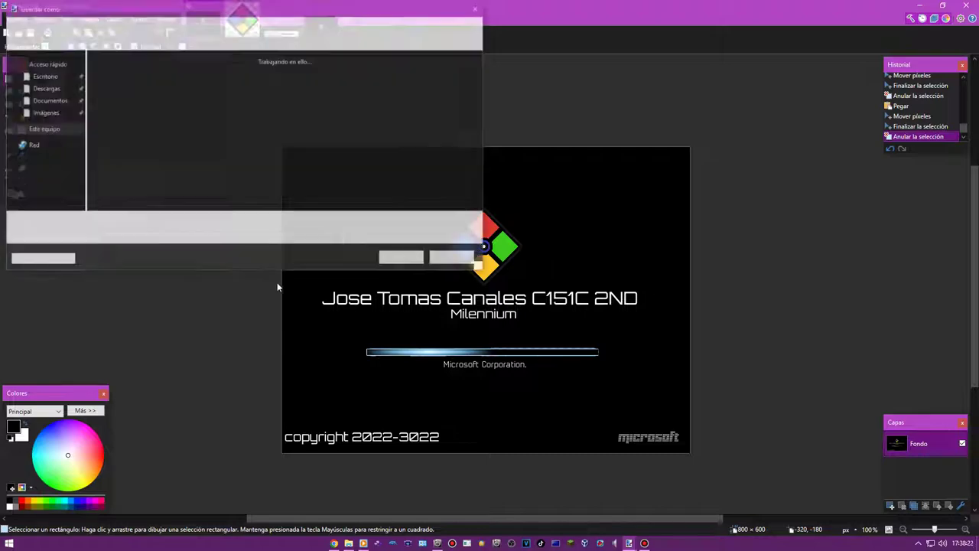
left_click(164, 223)
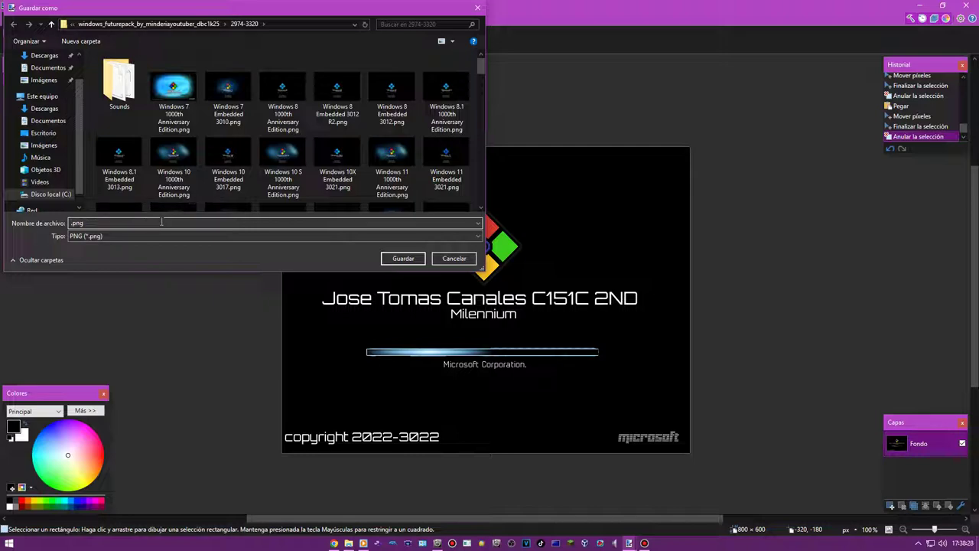
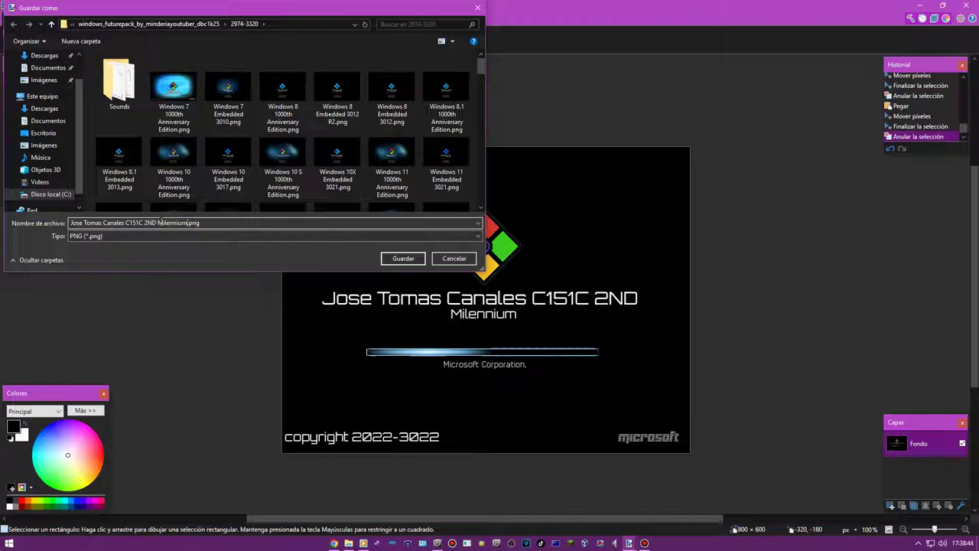
key("Return")
key("Return")
- Close paint.net and File Explorer, returning to the desktop with the screen recorder
left_click(967, 5)
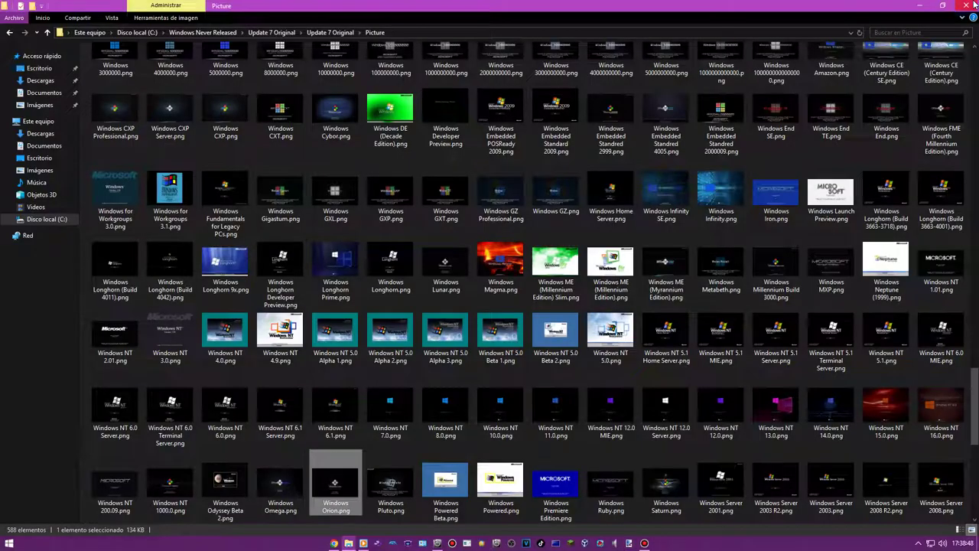
left_click(968, 6)
left_click(644, 543)
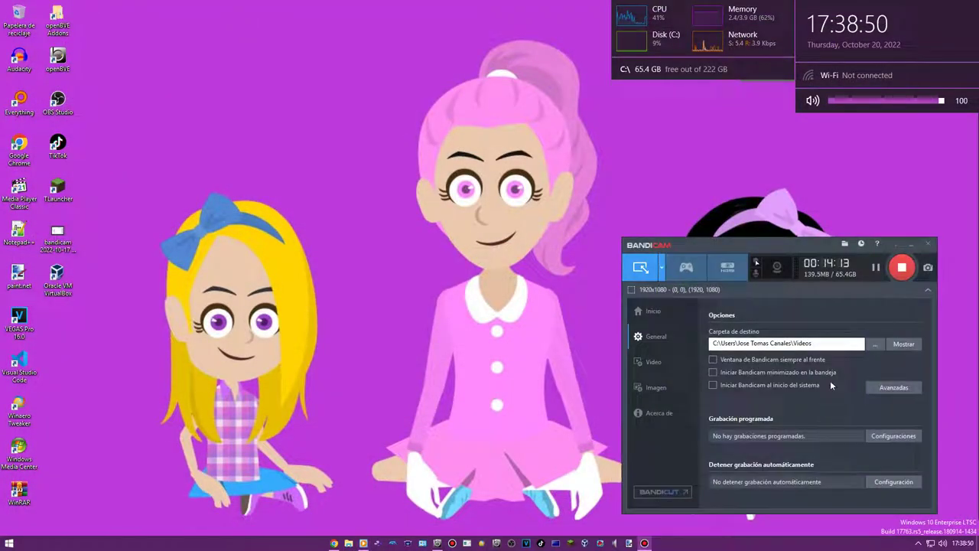